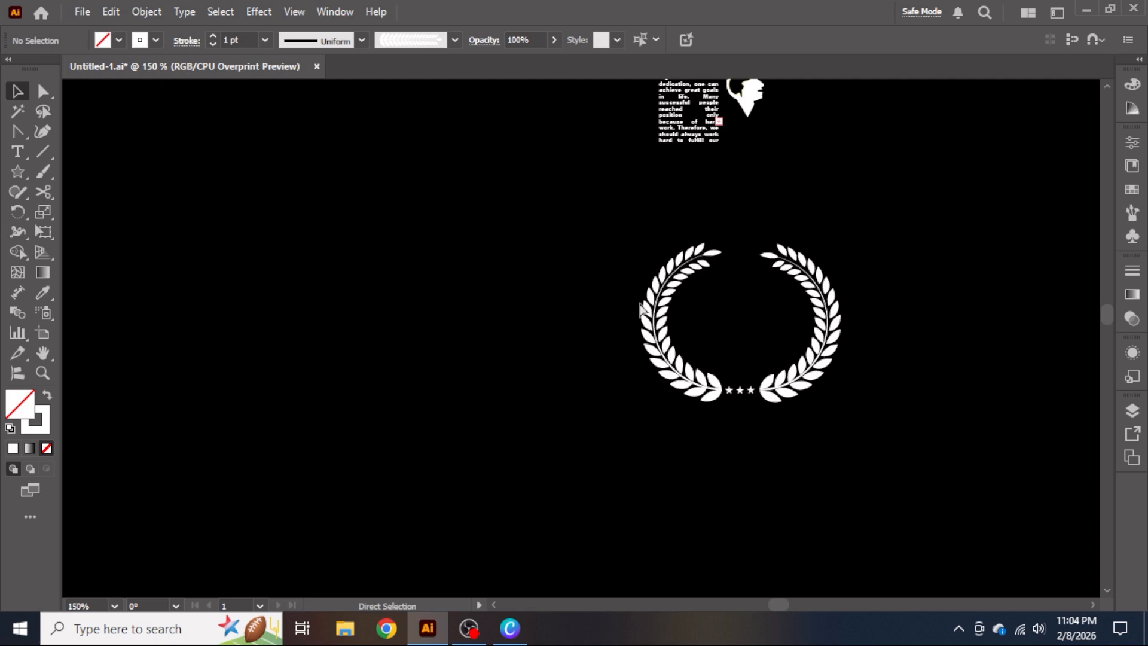
Draw a tall, narrow ellipse in the empty area to the left of the laurel wreath
{"action": "key", "text": "ctrl+1"}
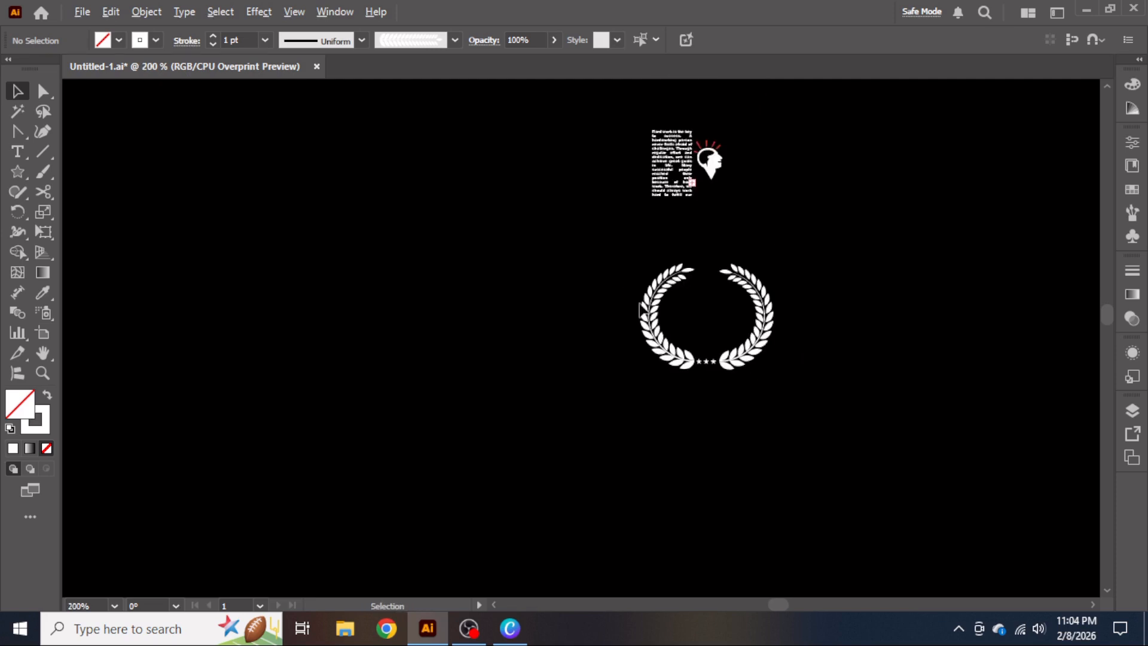
{"action": "scroll", "coordinate": [638, 309], "scroll_direction": "up", "scroll_amount": 1}
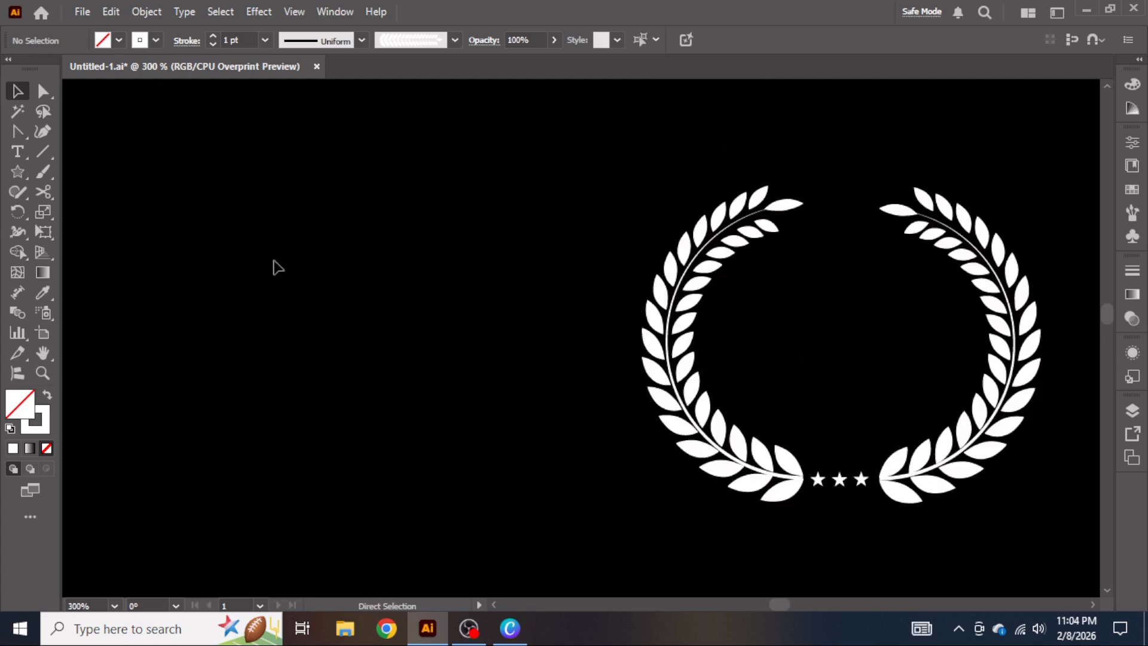
{"action": "left_click", "coordinate": [32, 172]}
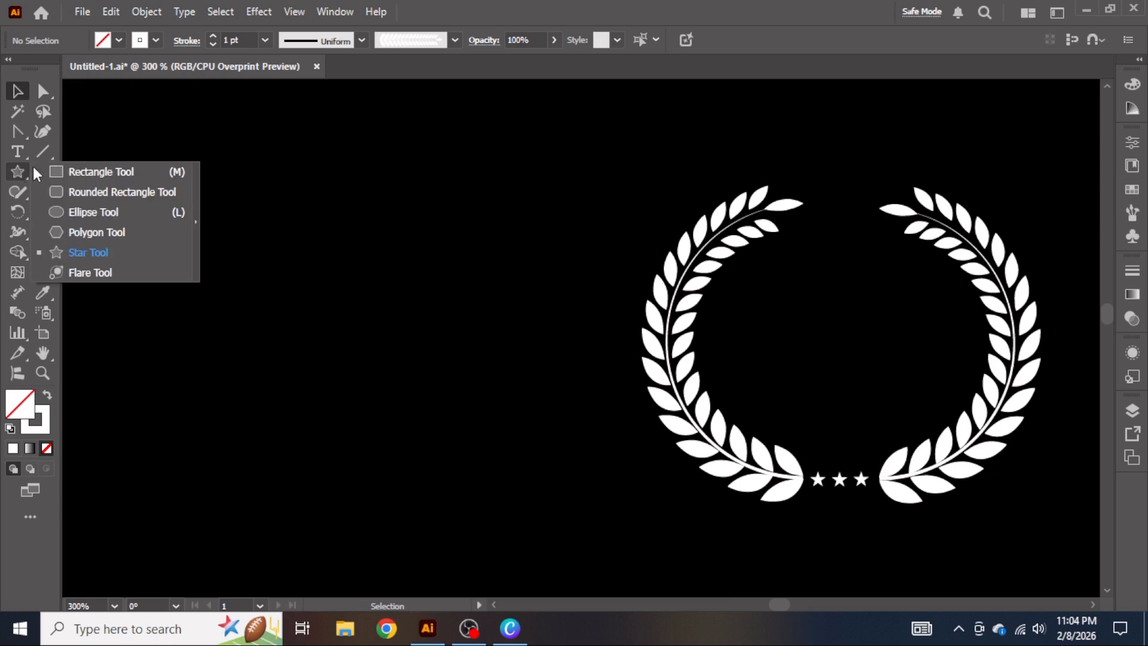
{"action": "left_click", "coordinate": [144, 211]}
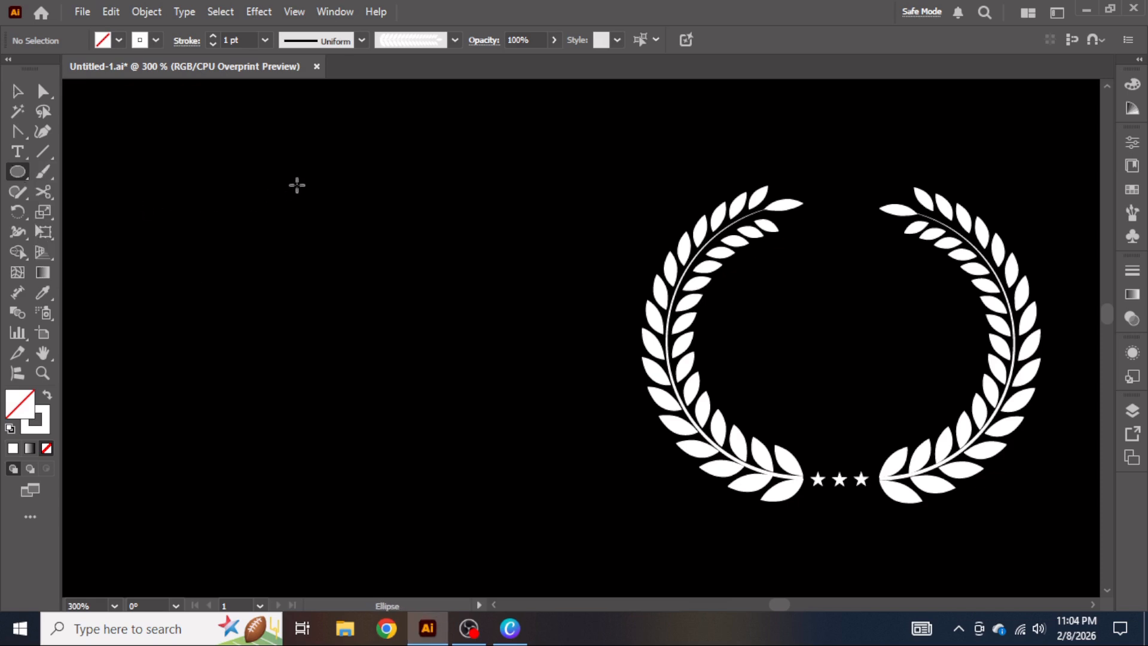
{"action": "left_click_drag", "start_coordinate": [298, 186], "coordinate": [372, 382]}
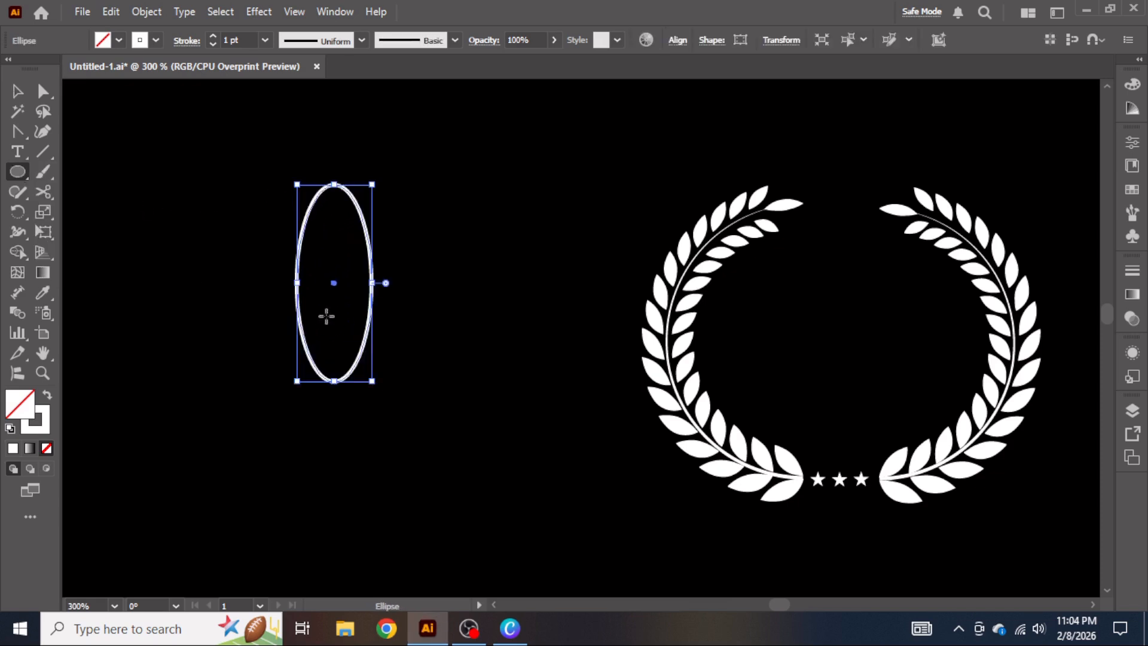
Convert the ellipse's top and bottom anchor points to sharp corners and fill the resulting leaf shape with white
{"action": "left_click", "coordinate": [24, 137]}
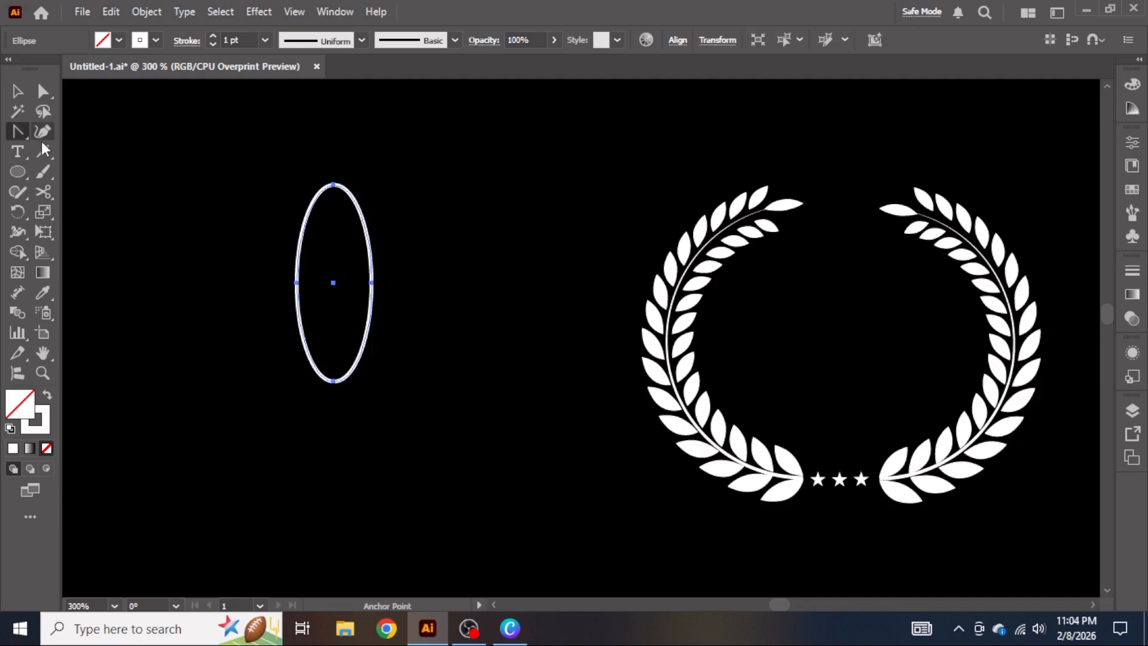
{"action": "left_click", "coordinate": [332, 186]}
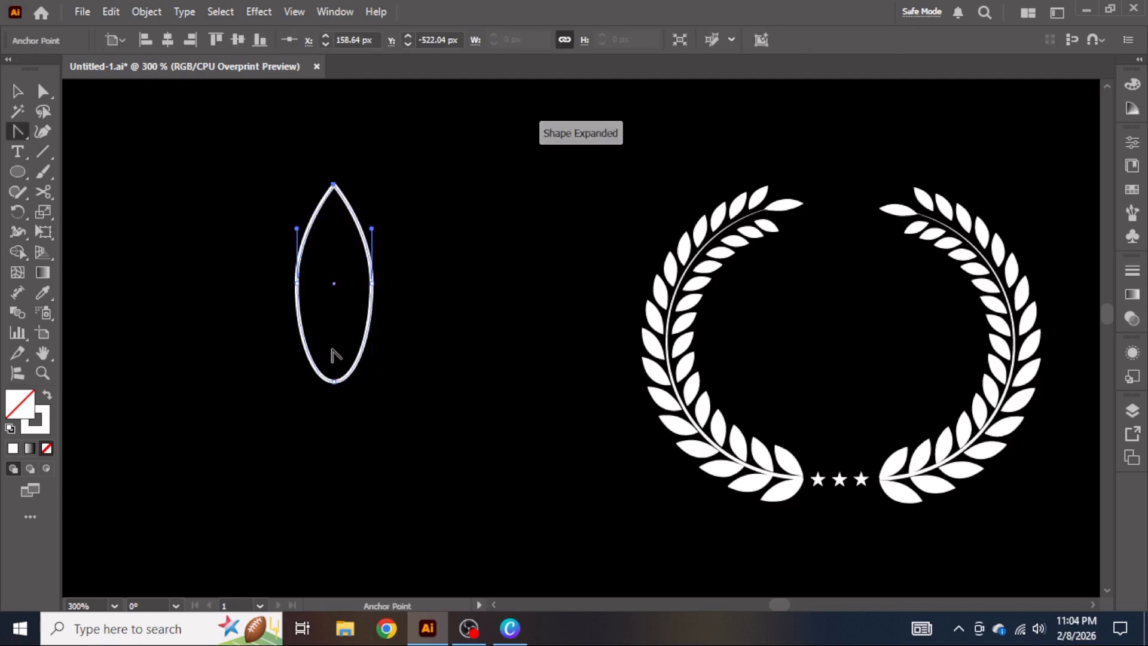
{"action": "left_click", "coordinate": [334, 381]}
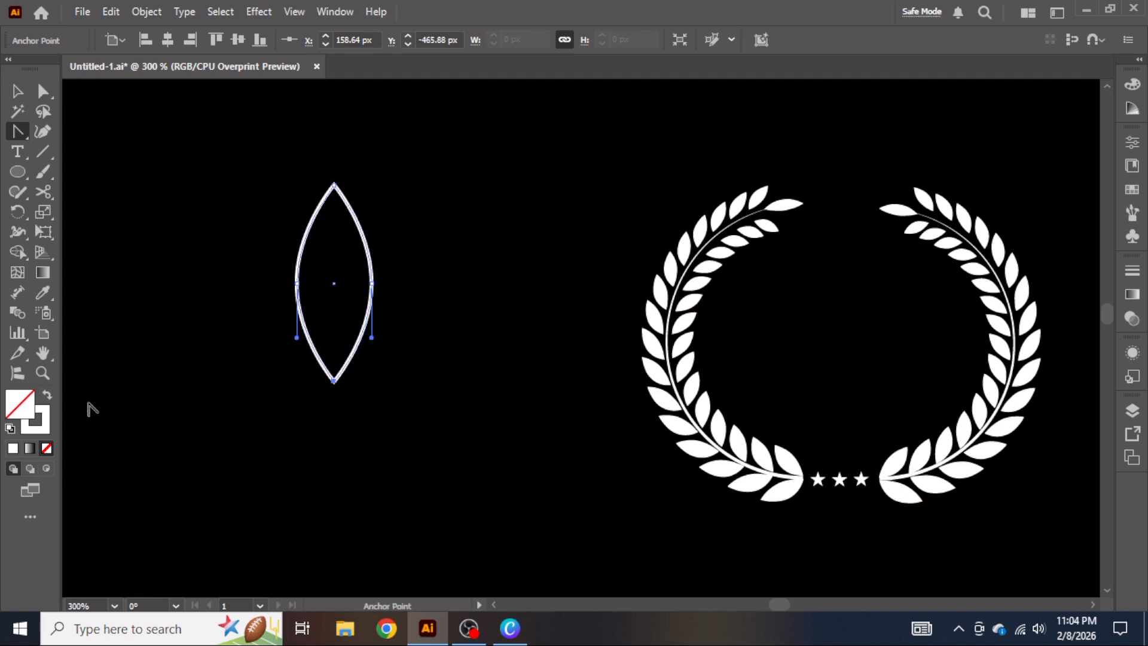
{"action": "left_click", "coordinate": [13, 450]}
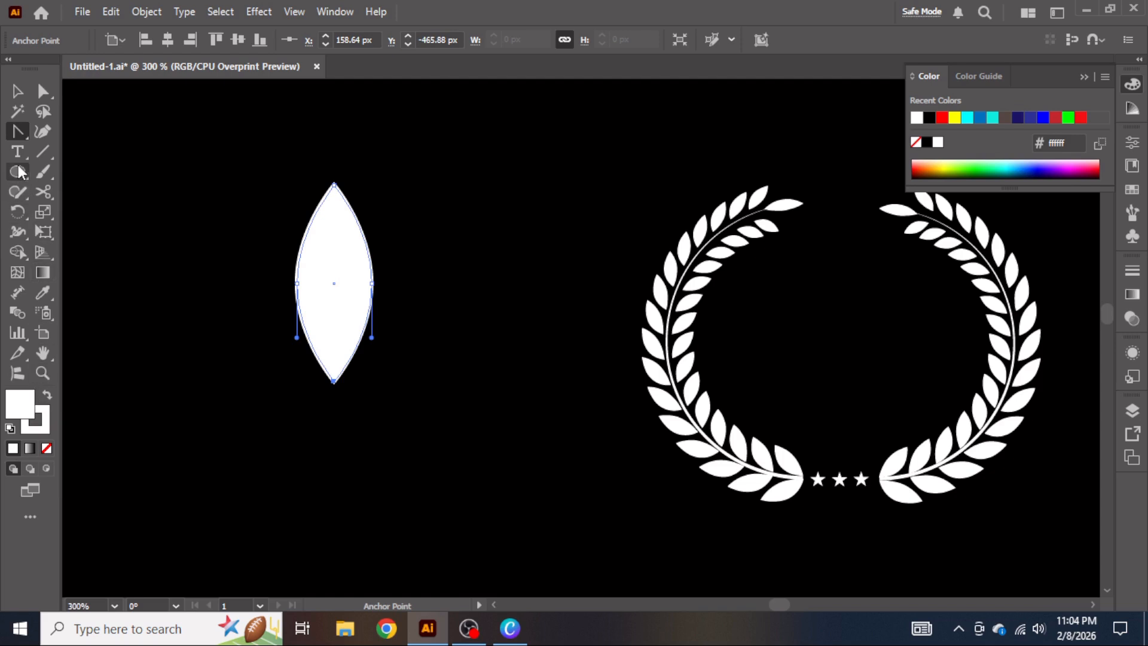
Rotate the leaf counterclockwise so its tip points to the upper left, and move it farther from the wreath
{"action": "left_click", "coordinate": [17, 91]}
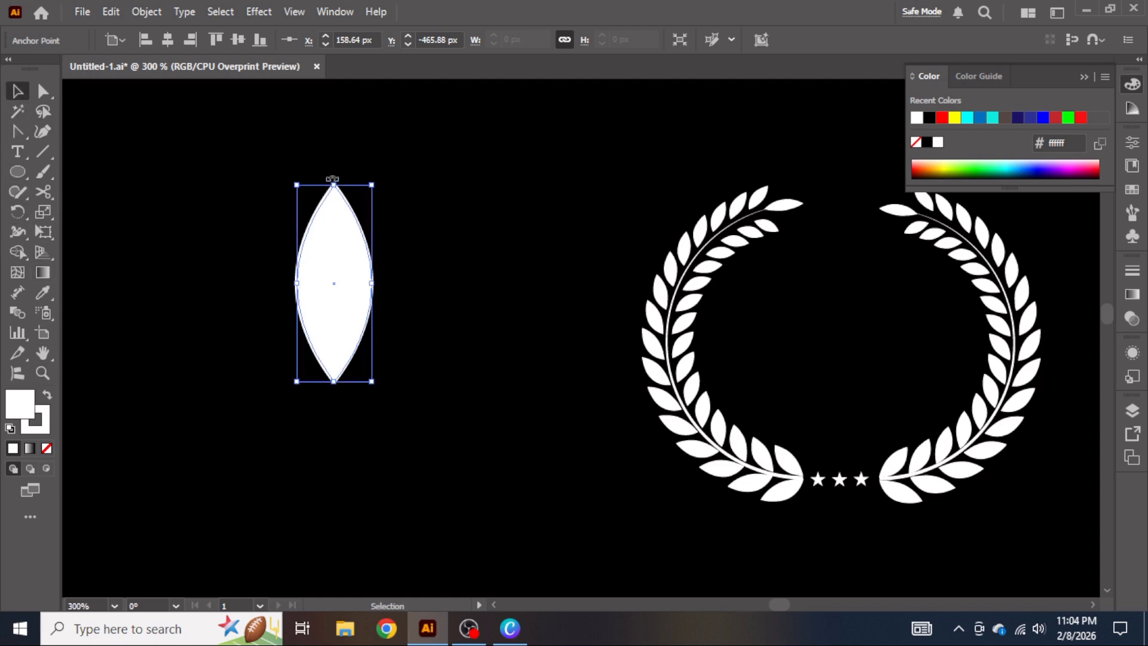
{"action": "left_click_drag", "start_coordinate": [332, 178], "coordinate": [229, 171]}
{"action": "left_click", "coordinate": [237, 180]}
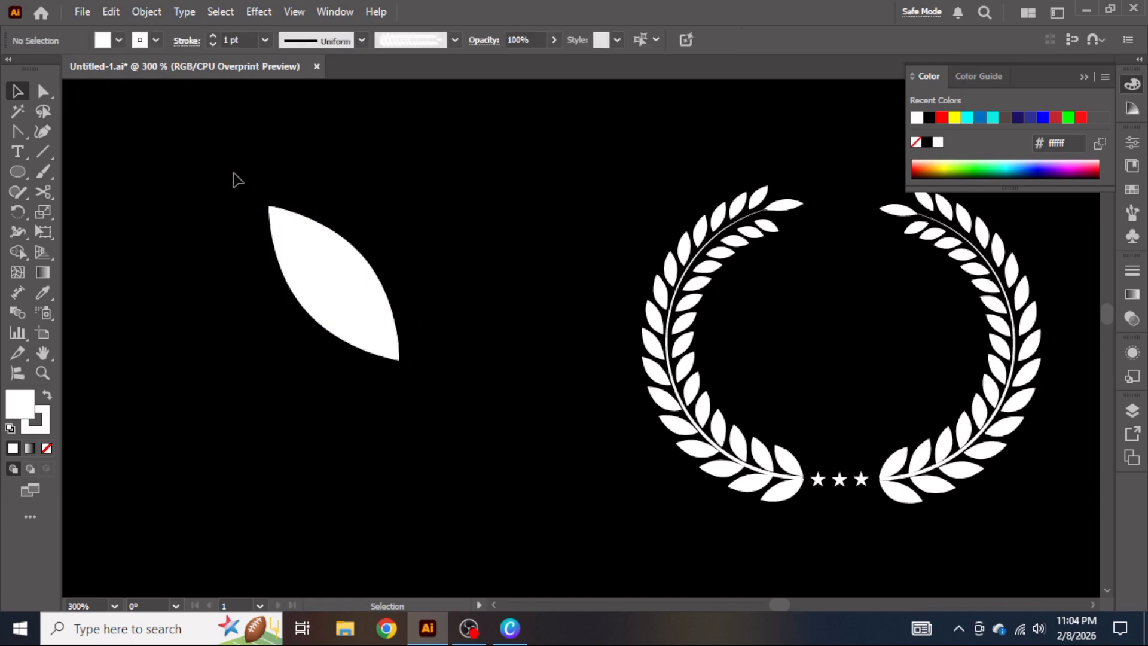
{"action": "left_click_drag", "start_coordinate": [343, 299], "coordinate": [231, 271]}
Make a copy of the leaf reflected across the vertical axis and place it beside the original to form a V-shaped pair
{"action": "right_click", "coordinate": [231, 271]}
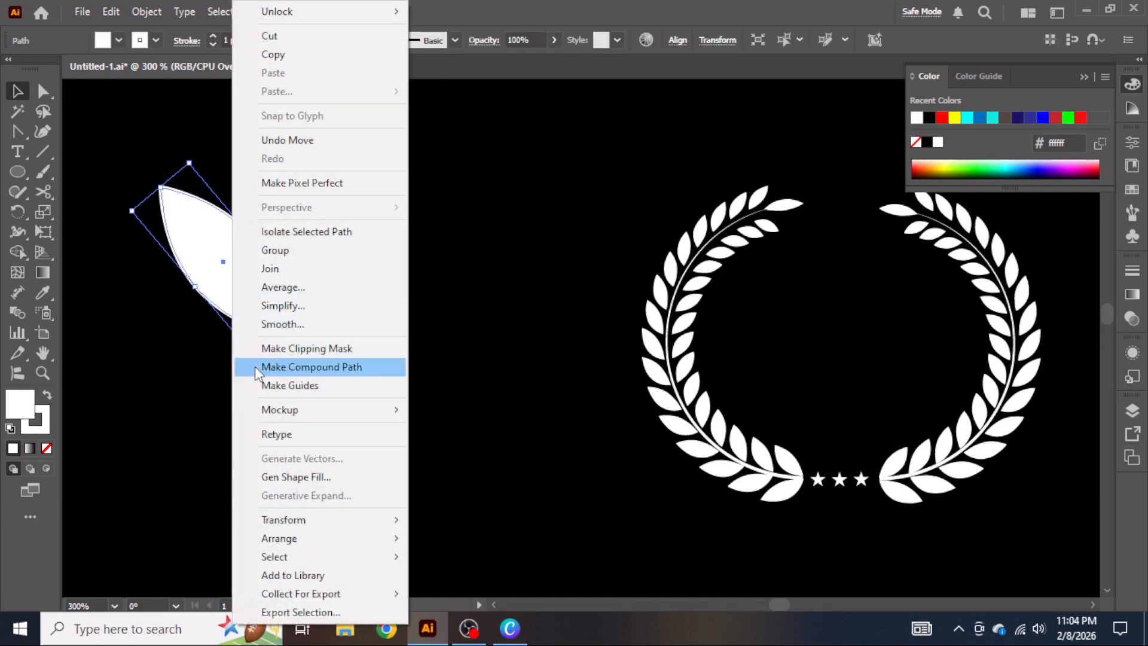
{"action": "mouse_move", "coordinate": [320, 518]}
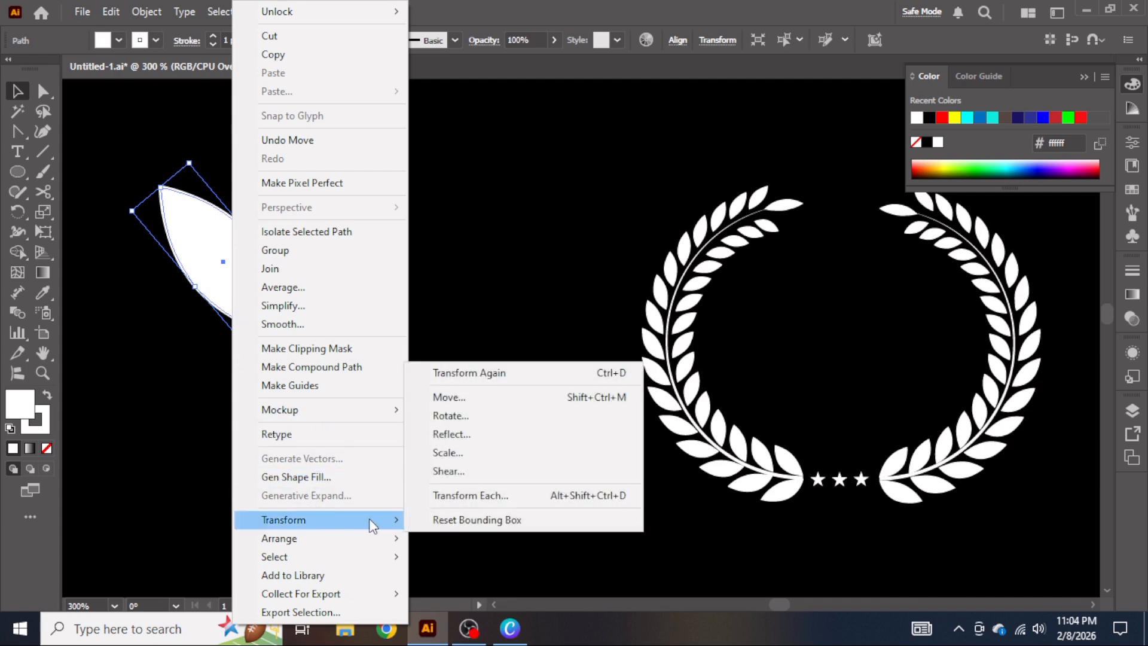
{"action": "left_click", "coordinate": [460, 436]}
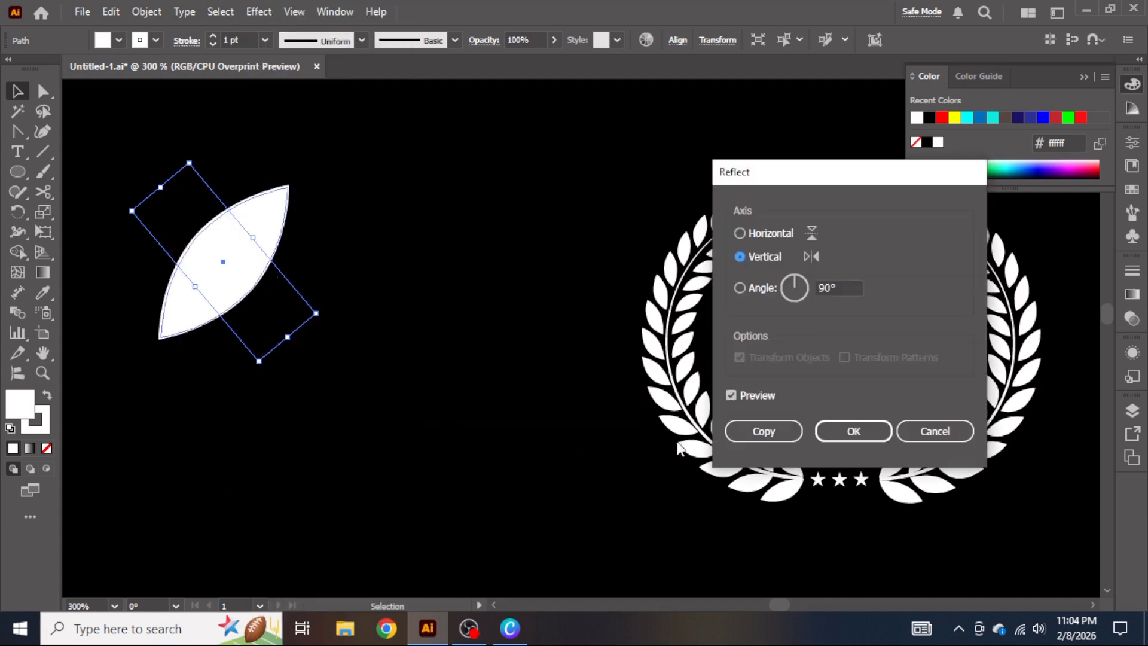
{"action": "left_click", "coordinate": [758, 432]}
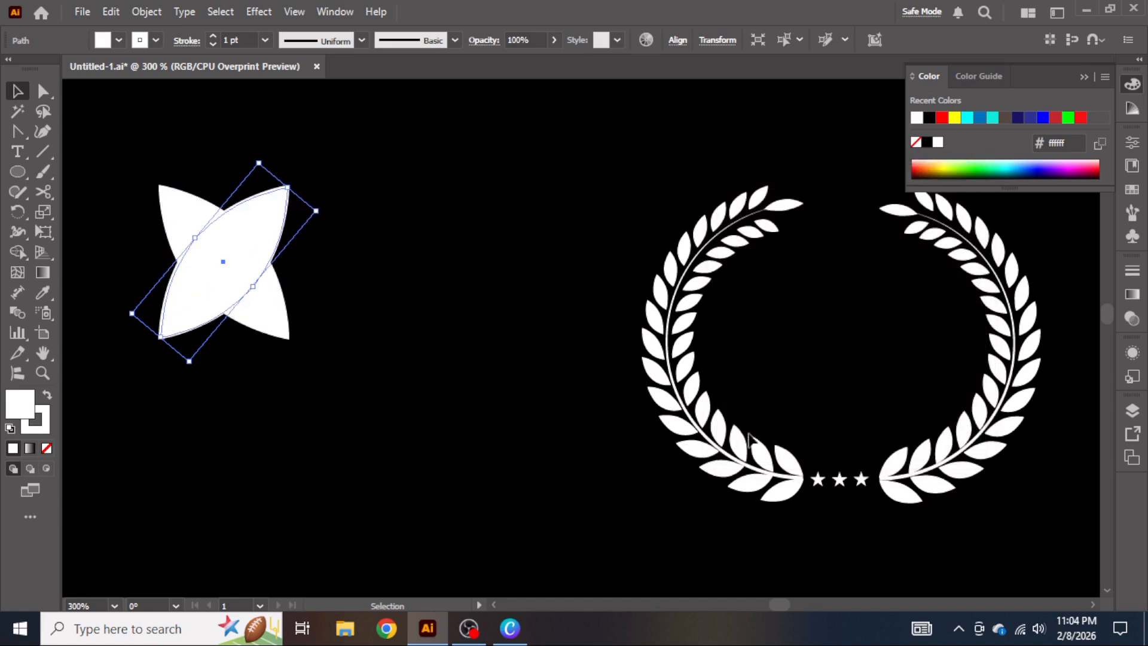
{"action": "left_click_drag", "start_coordinate": [250, 271], "coordinate": [397, 286]}
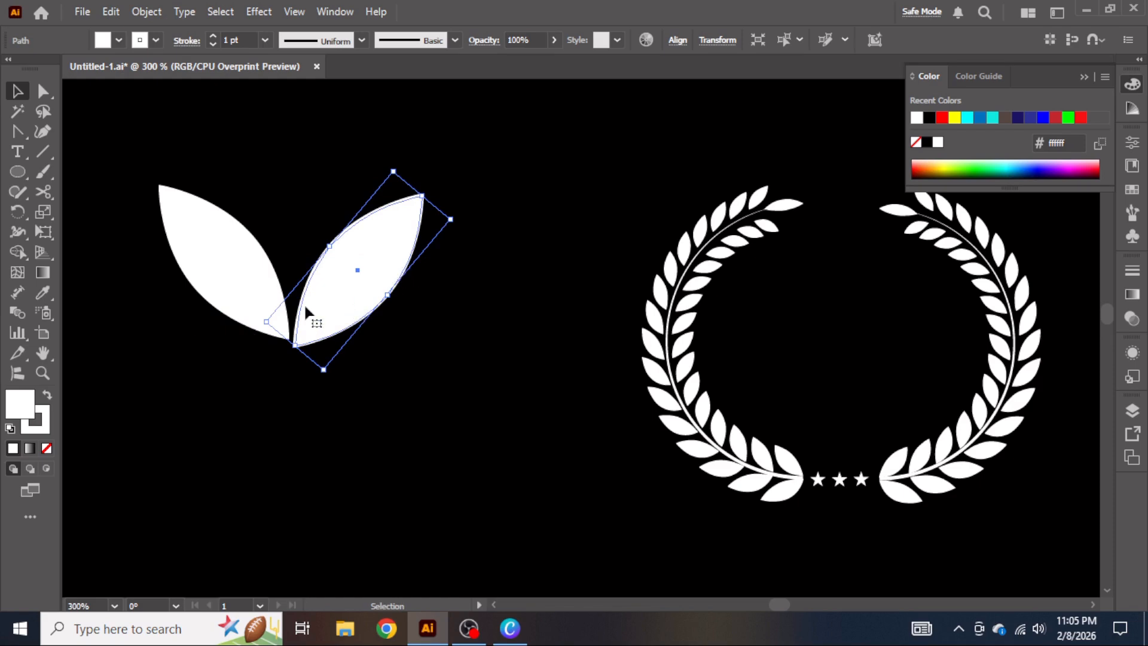
{"action": "mouse_move", "coordinate": [305, 306]}
{"action": "left_mouse_down"}
{"action": "mouse_move", "coordinate": [318, 294]}
{"action": "mouse_move", "coordinate": [310, 304]}
{"action": "left_mouse_up"}
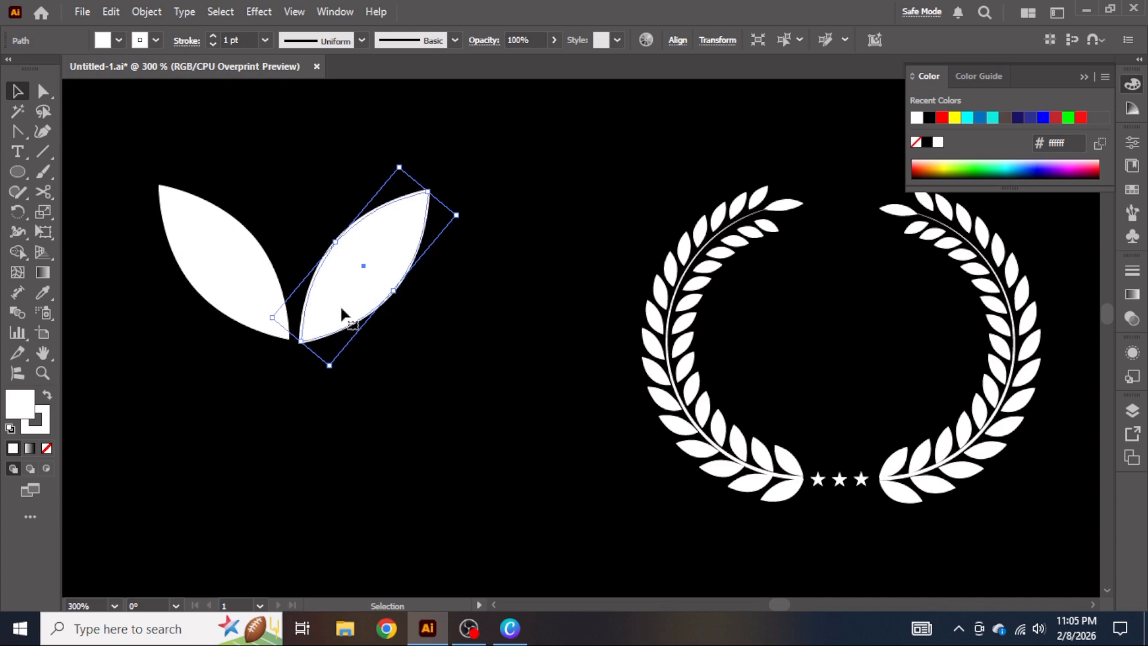
{"action": "left_click", "coordinate": [415, 344]}
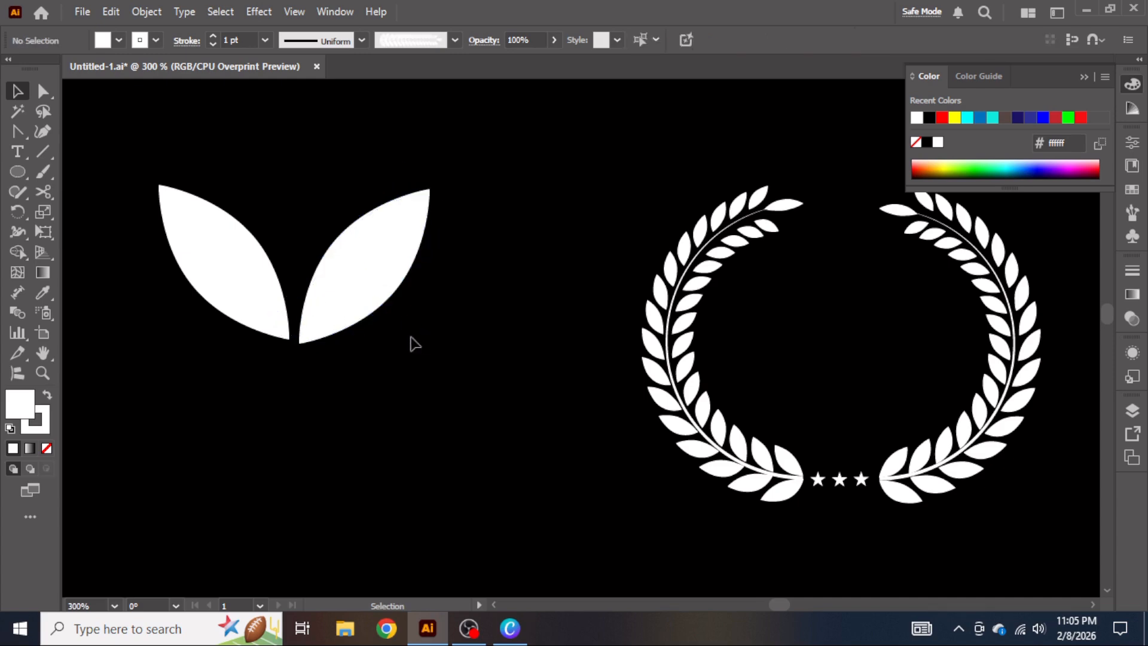
Nudge the reflected leaf up slightly to level it with the original leaf
{"action": "left_click", "coordinate": [362, 321]}
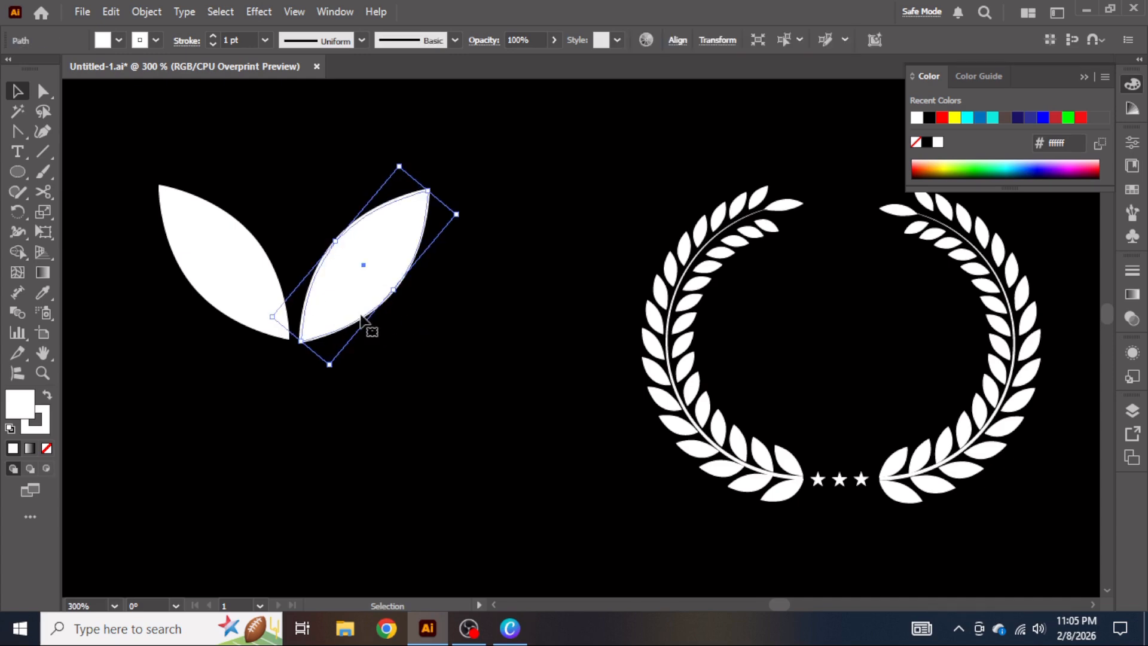
{"action": "key", "text": "Up"}
{"action": "key", "text": "Up"}
{"action": "key", "text": "Up"}
{"action": "key", "text": "Up"}
{"action": "key", "text": "Up"}
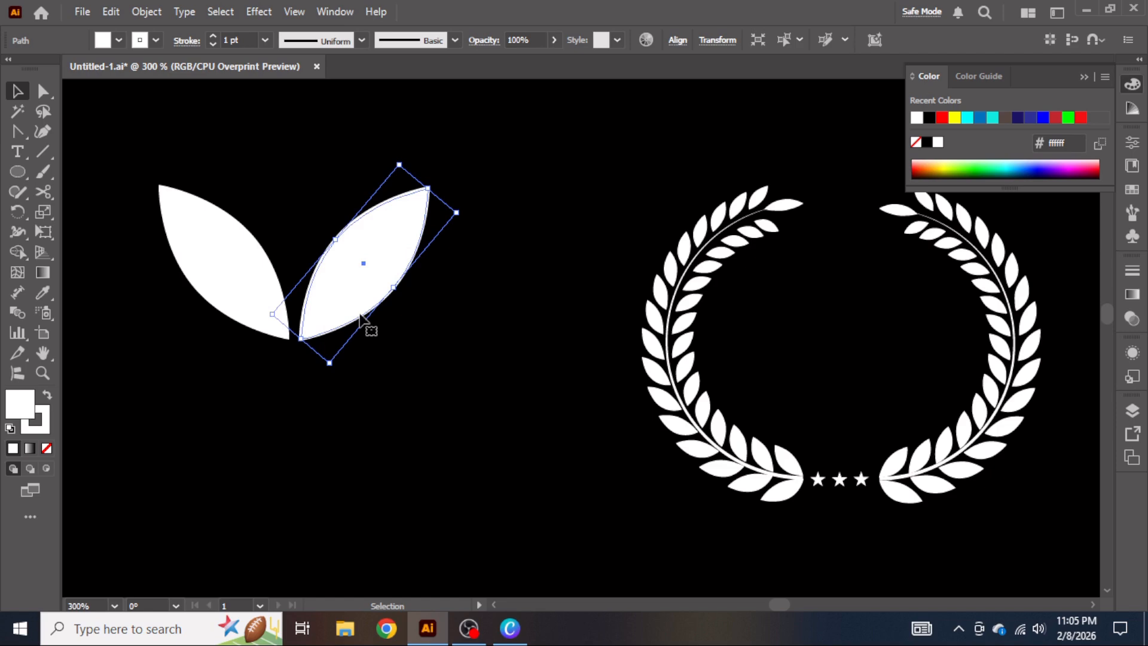
Select both leaves, scale the pair down to about a quarter of its size, and place it level with the wreath's base
{"action": "left_click", "coordinate": [410, 348]}
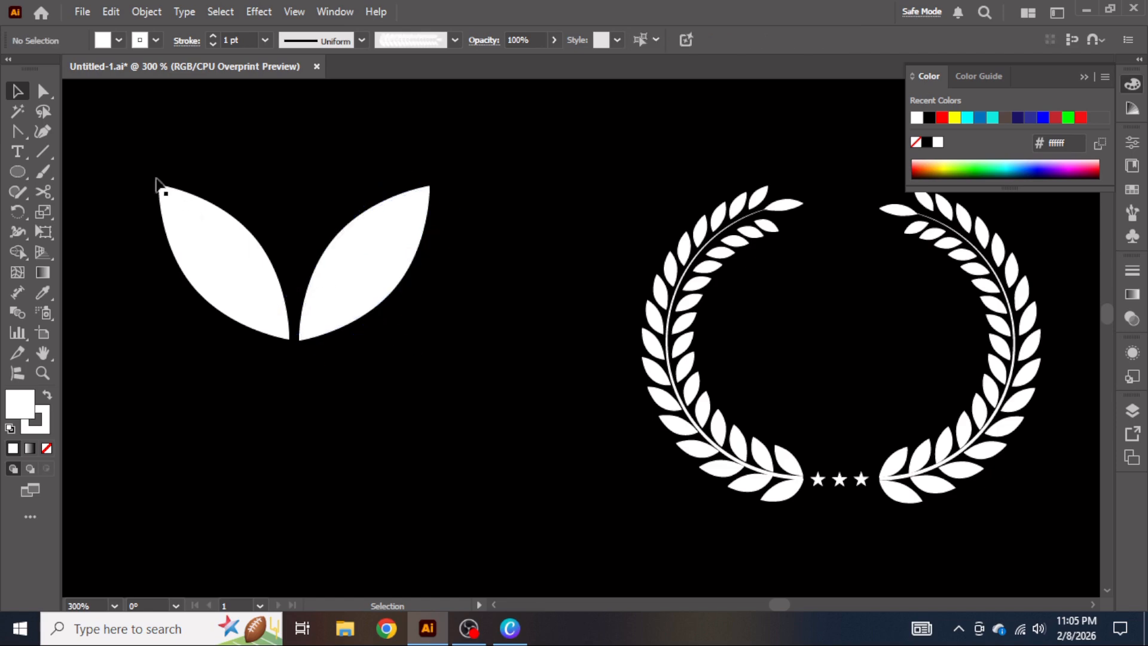
{"action": "left_click_drag", "start_coordinate": [114, 143], "coordinate": [486, 385]}
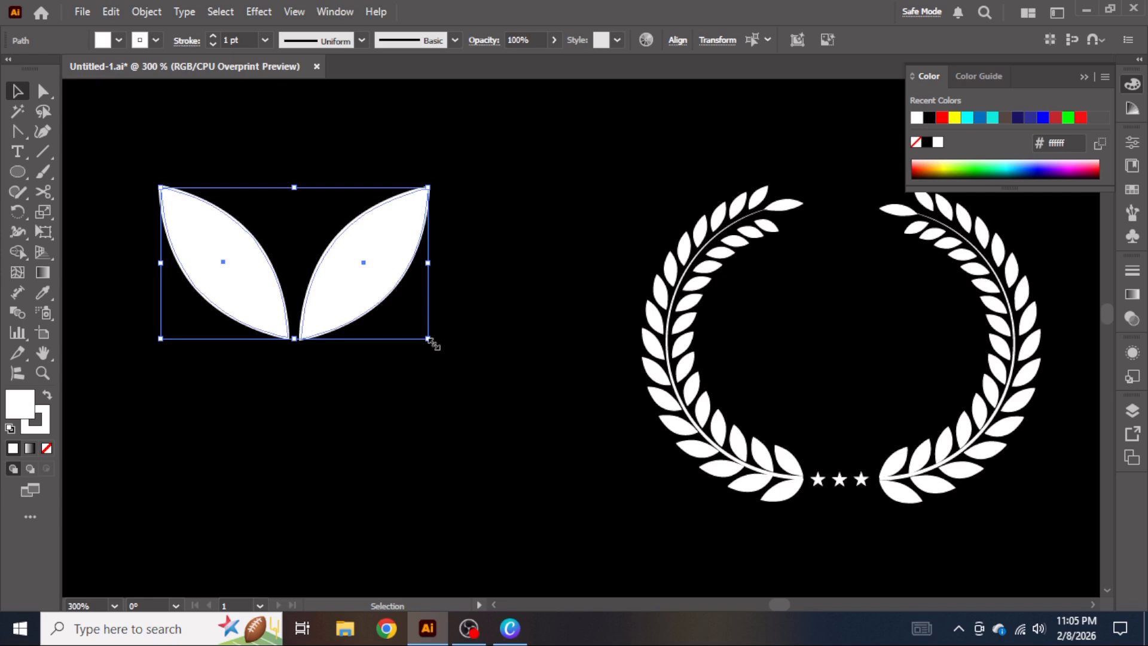
{"action": "left_click_drag", "start_coordinate": [428, 339], "coordinate": [298, 501]}
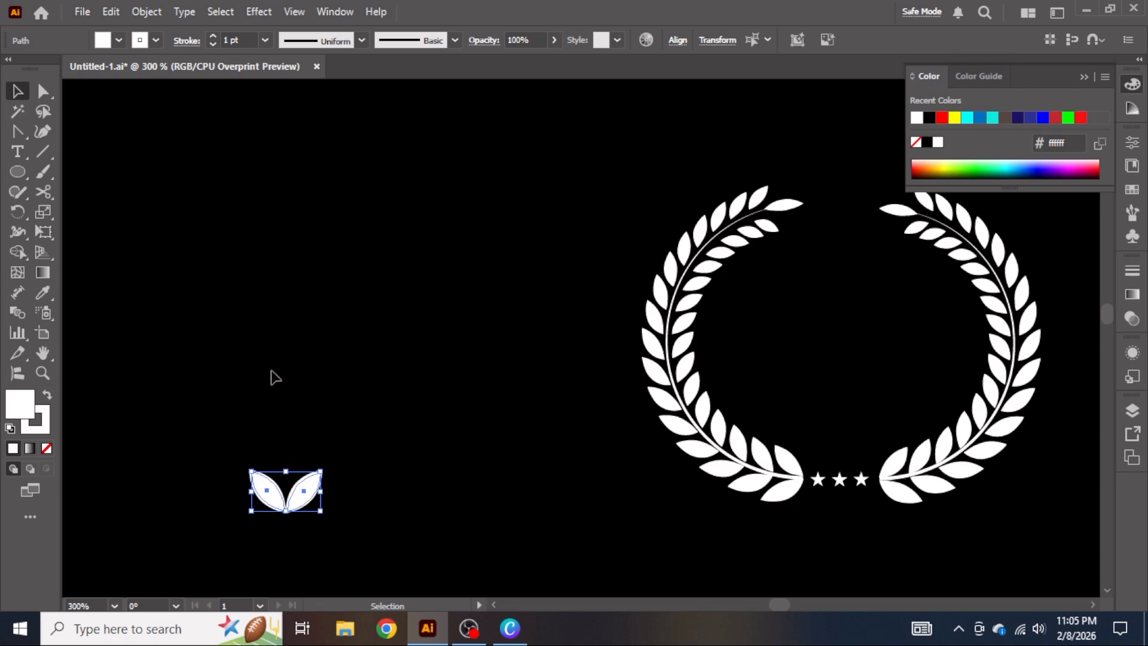
Apply the Transform effect to the leaf pair with a vertical move of -11 px and preview on
{"action": "left_click", "coordinate": [260, 12]}
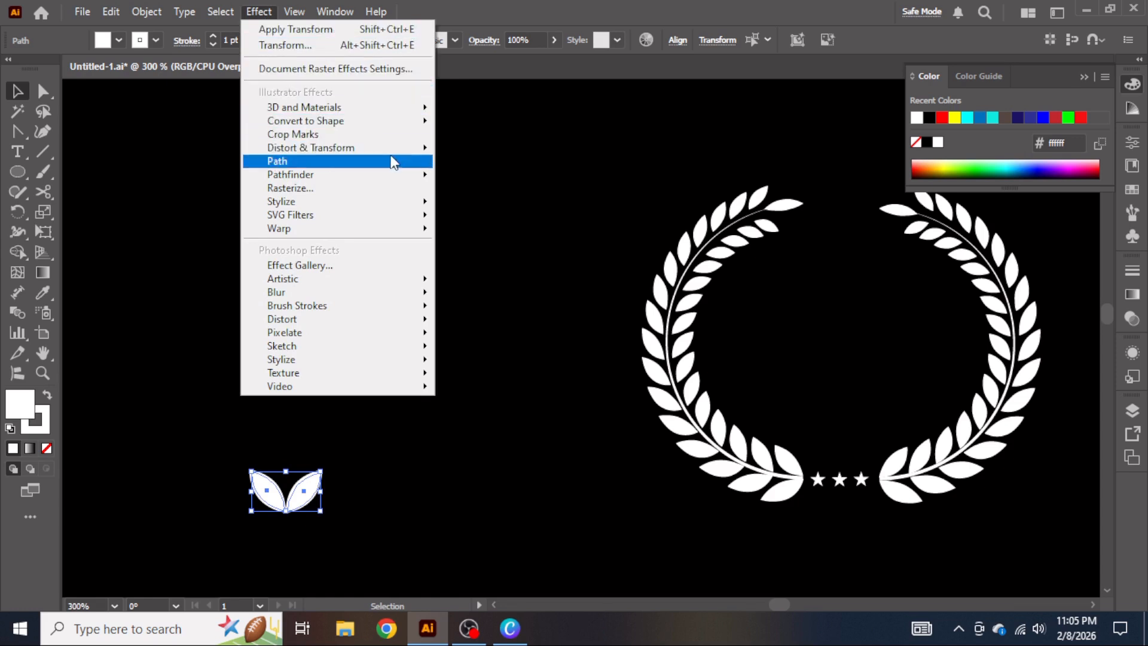
{"action": "mouse_move", "coordinate": [412, 148]}
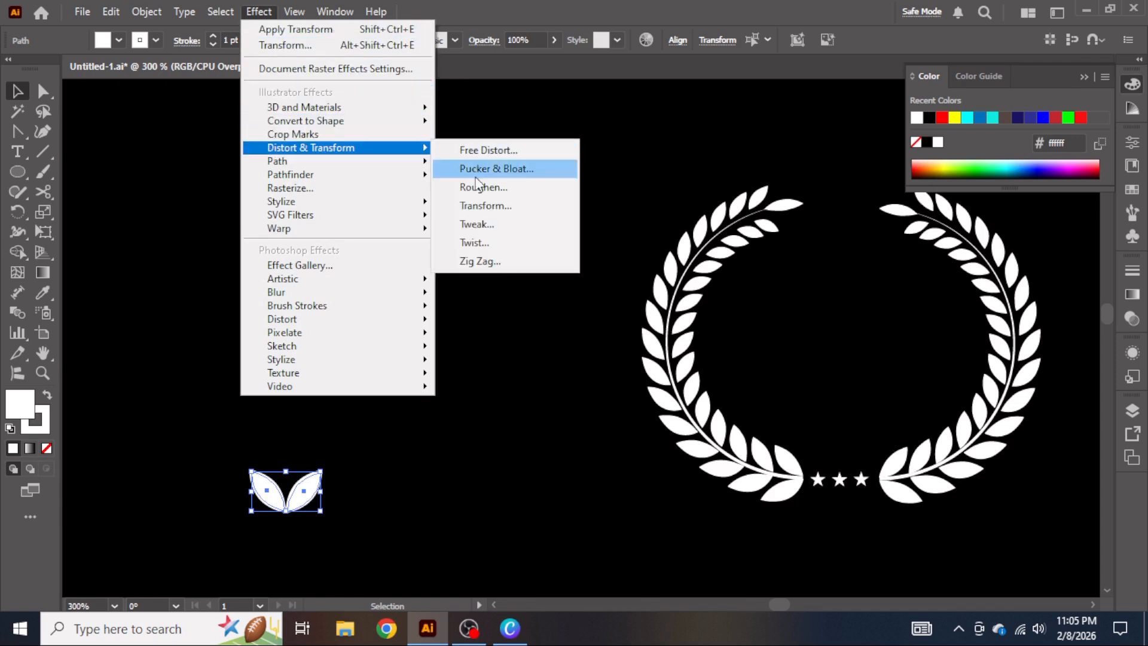
{"action": "left_click", "coordinate": [525, 213]}
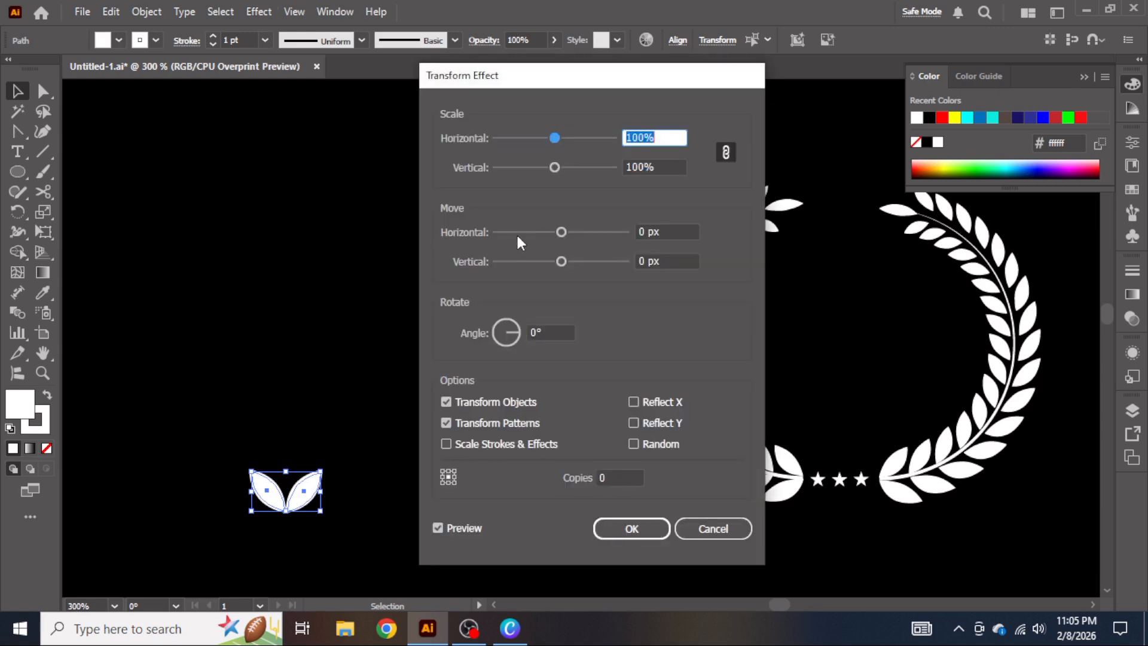
{"action": "left_click", "coordinate": [673, 259]}
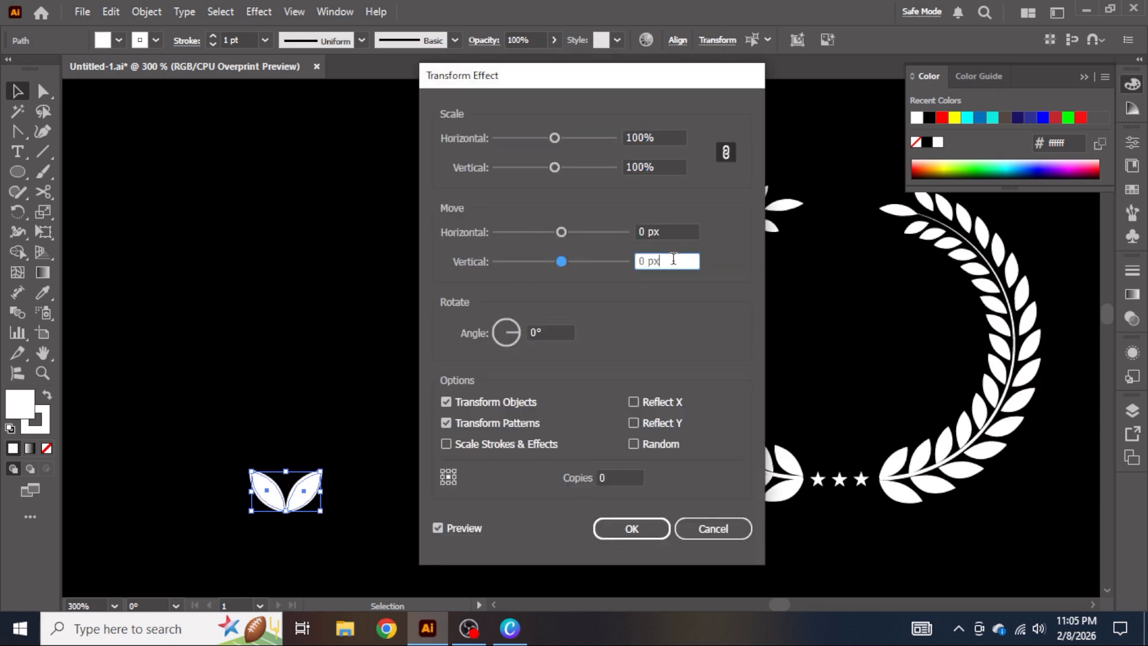
{"action": "key", "text": "Down"}
{"action": "key", "text": "Down"}
{"action": "key", "text": "Down"}
{"action": "key", "text": "Down"}
{"action": "key", "text": "Down"}
{"action": "key", "text": "Down"}
{"action": "key", "text": "Down"}
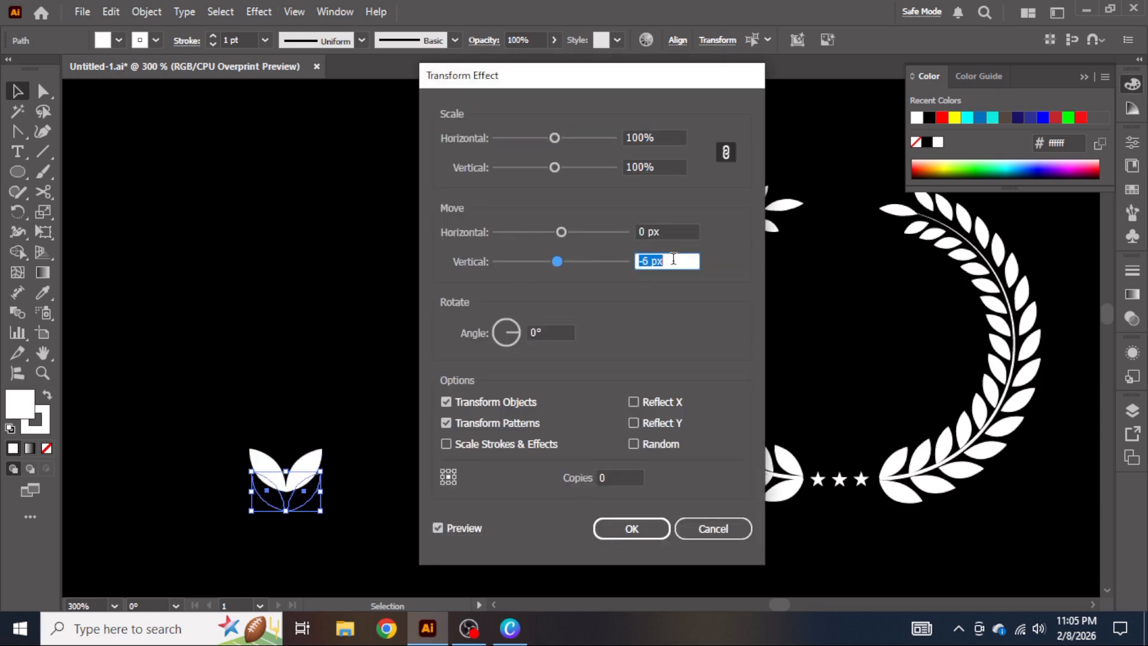
{"action": "key", "text": "Down"}
{"action": "key", "text": "Down"}
{"action": "key", "text": "Down"}
{"action": "key", "text": "Down"}
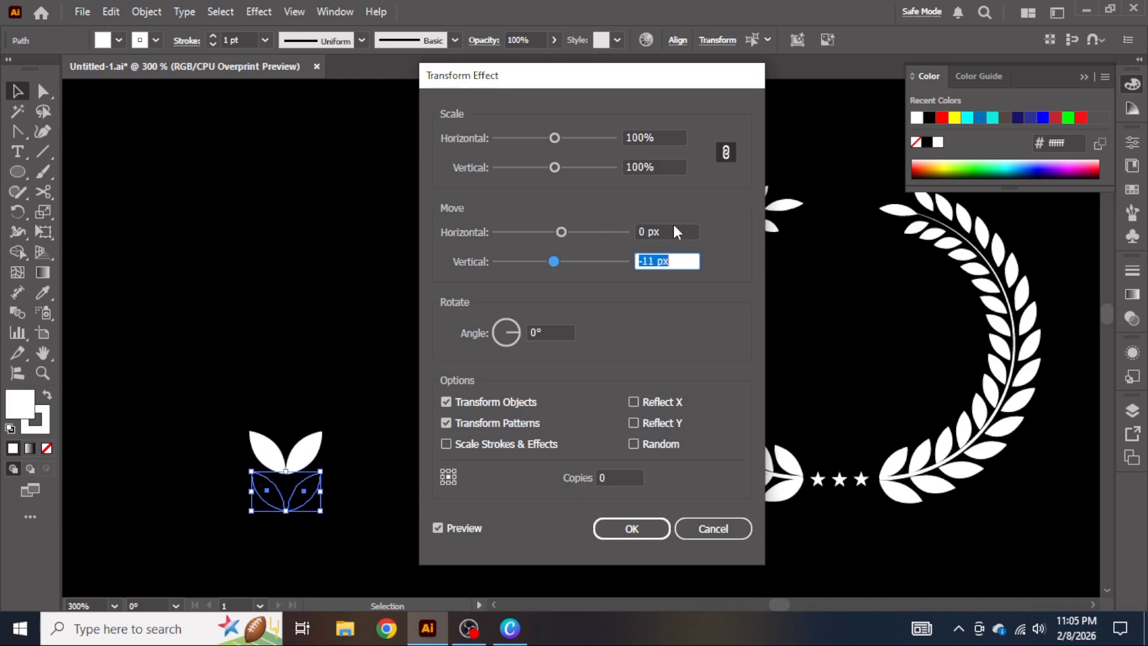
Set the effect's linked horizontal and vertical scale to 95%
{"action": "left_click", "coordinate": [684, 137]}
{"action": "key", "text": "Down"}
{"action": "key", "text": "Down"}
{"action": "key", "text": "Down"}
{"action": "key", "text": "Down"}
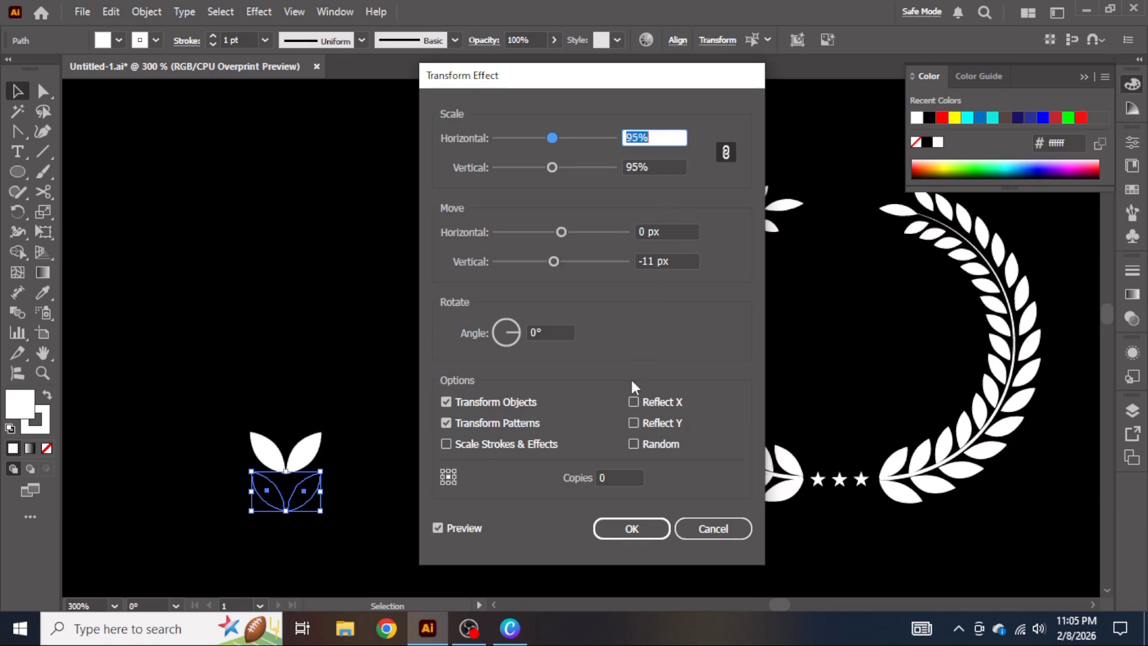
Set the number of copies in the Transform effect to 14
{"action": "left_click", "coordinate": [626, 476]}
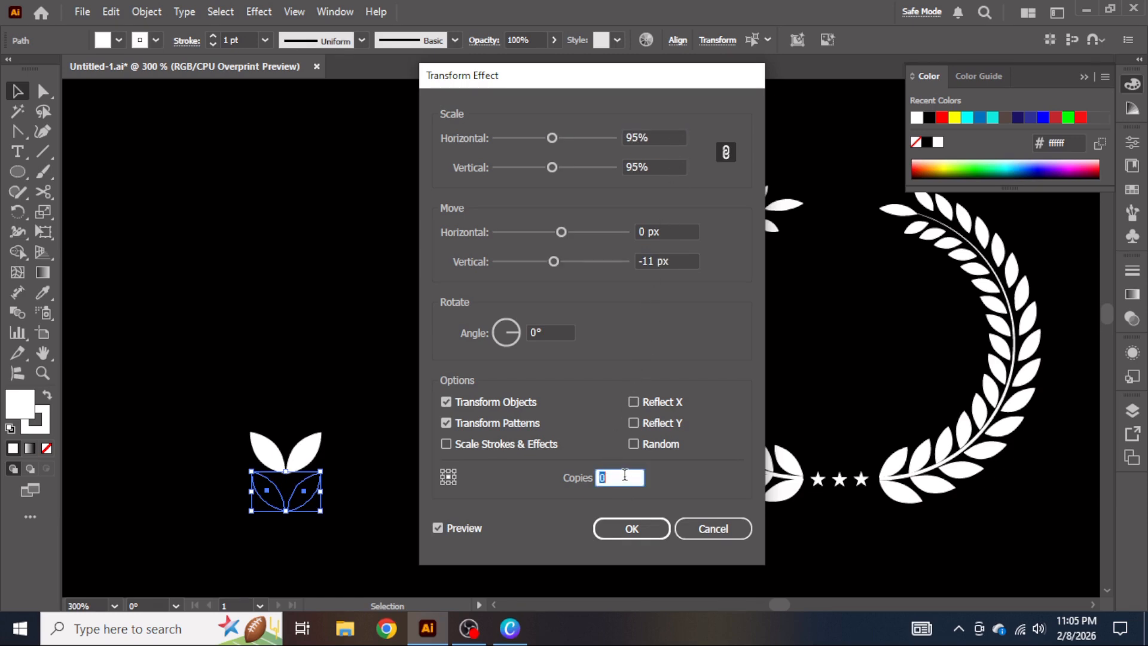
{"action": "type", "text": "9"}
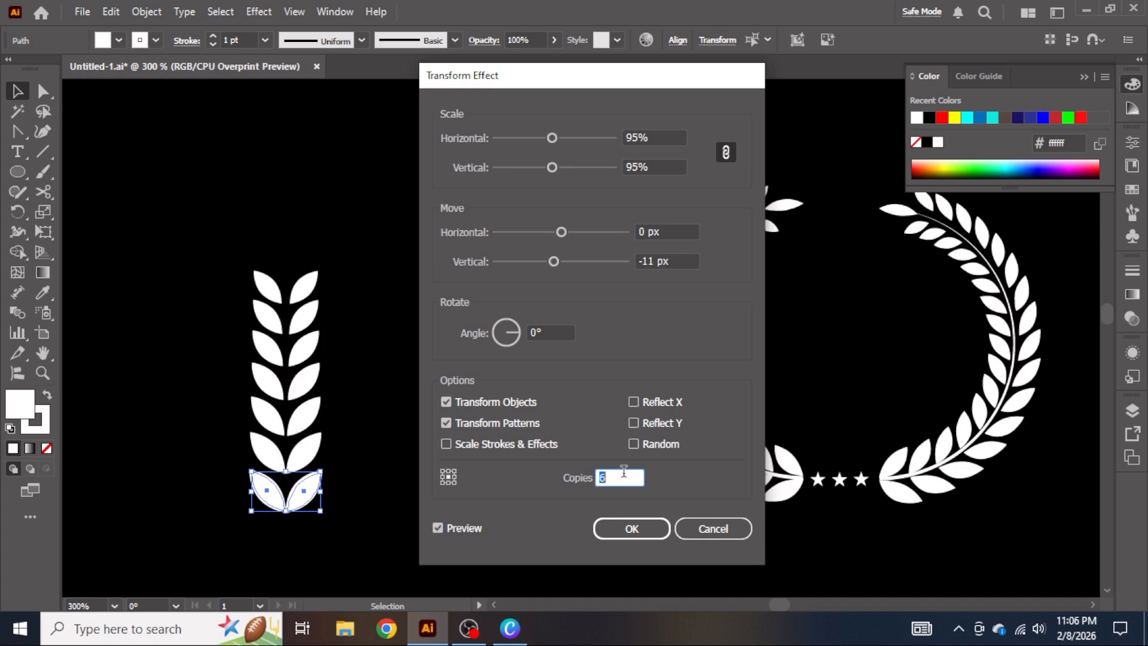
{"action": "key", "text": "Up"}
{"action": "key", "text": "Up"}
{"action": "key", "text": "Up"}
{"action": "key", "text": "Up"}
{"action": "key", "text": "Up"}
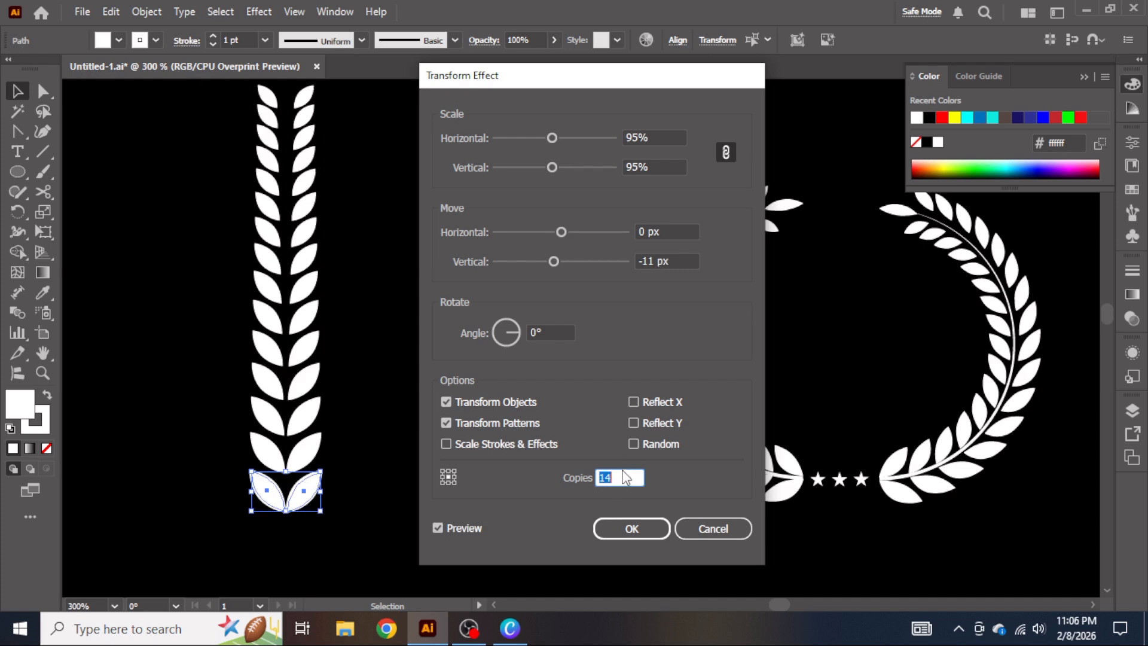
Adjust the linked horizontal and vertical scale of the leaf copies to 94%
{"action": "left_click", "coordinate": [669, 131]}
{"action": "key", "text": "Down"}
{"action": "key", "text": "Down"}
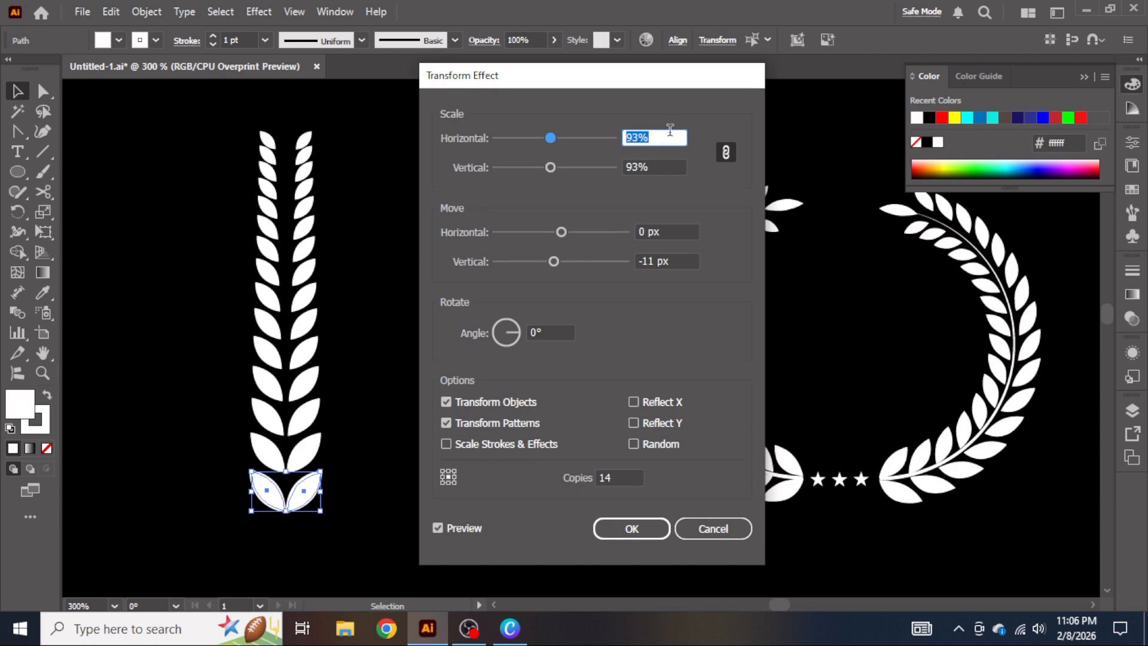
{"action": "key", "text": "Up"}
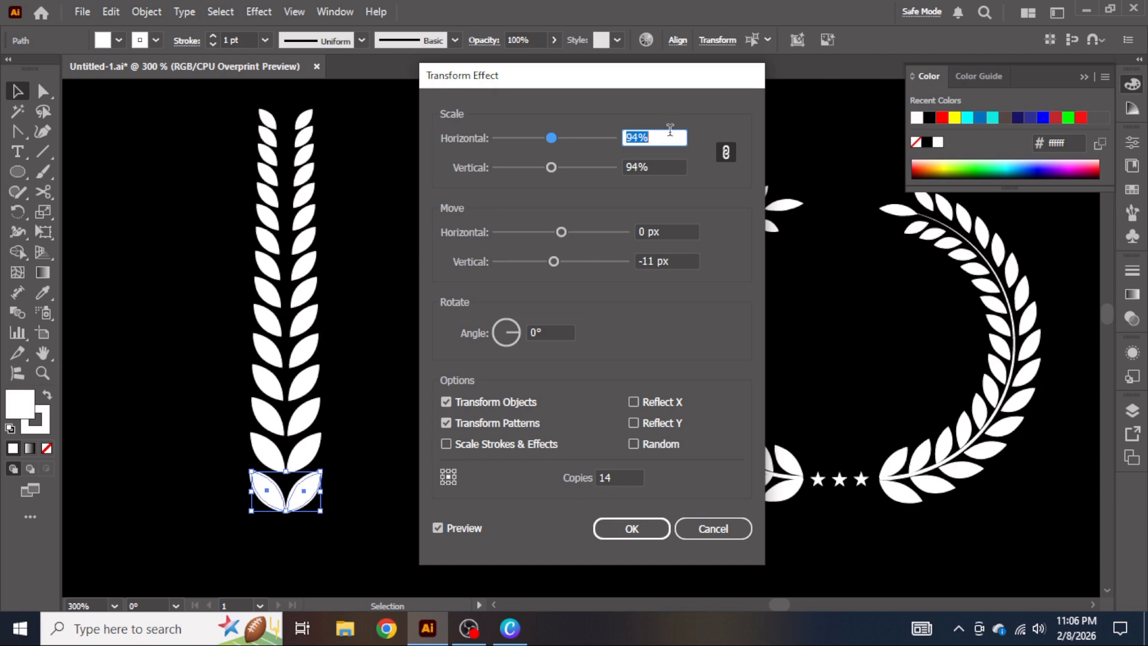
Set the linked horizontal and vertical scale of the leaf copies to 97% and apply the Transform effect
{"action": "key", "text": "Up"}
{"action": "key", "text": "Up"}
{"action": "key", "text": "Up"}
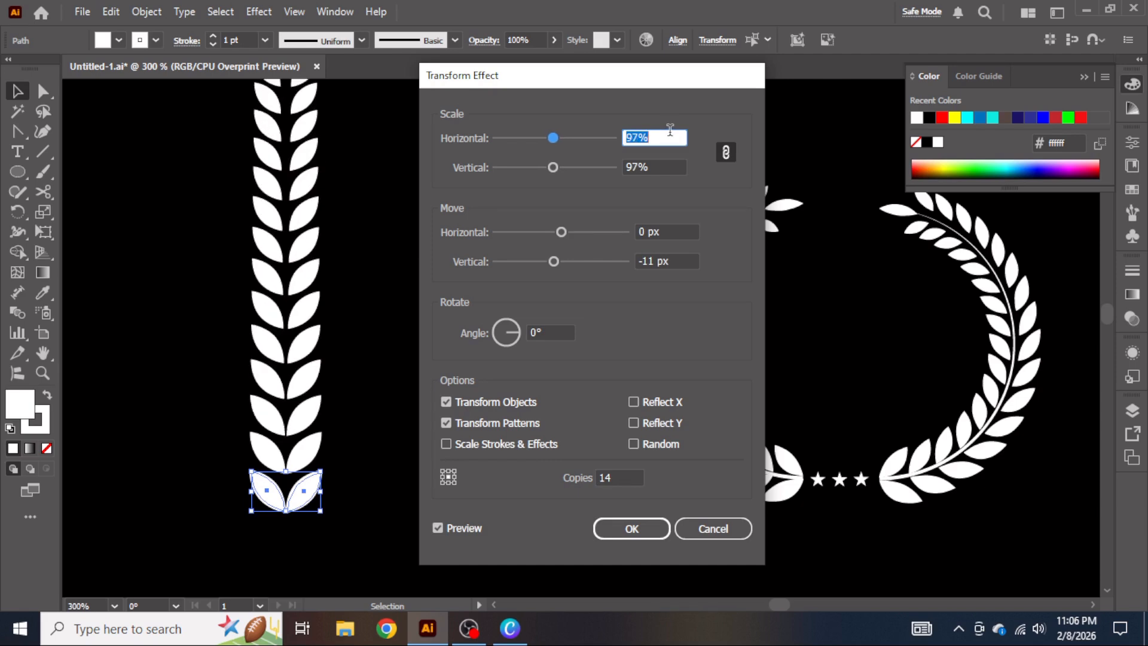
{"action": "left_click", "coordinate": [637, 525]}
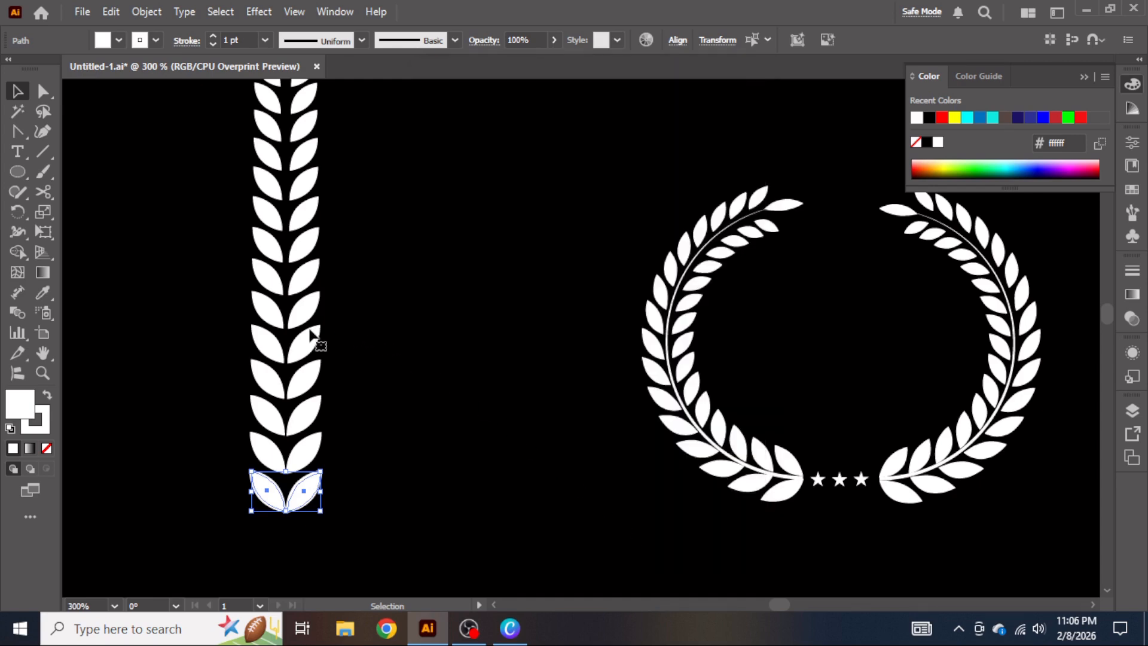
Expand the appearance of the leaf branch and move the resulting artwork farther away from the reference wreath
{"action": "scroll", "coordinate": [313, 335], "scroll_direction": "up", "scroll_amount": 2}
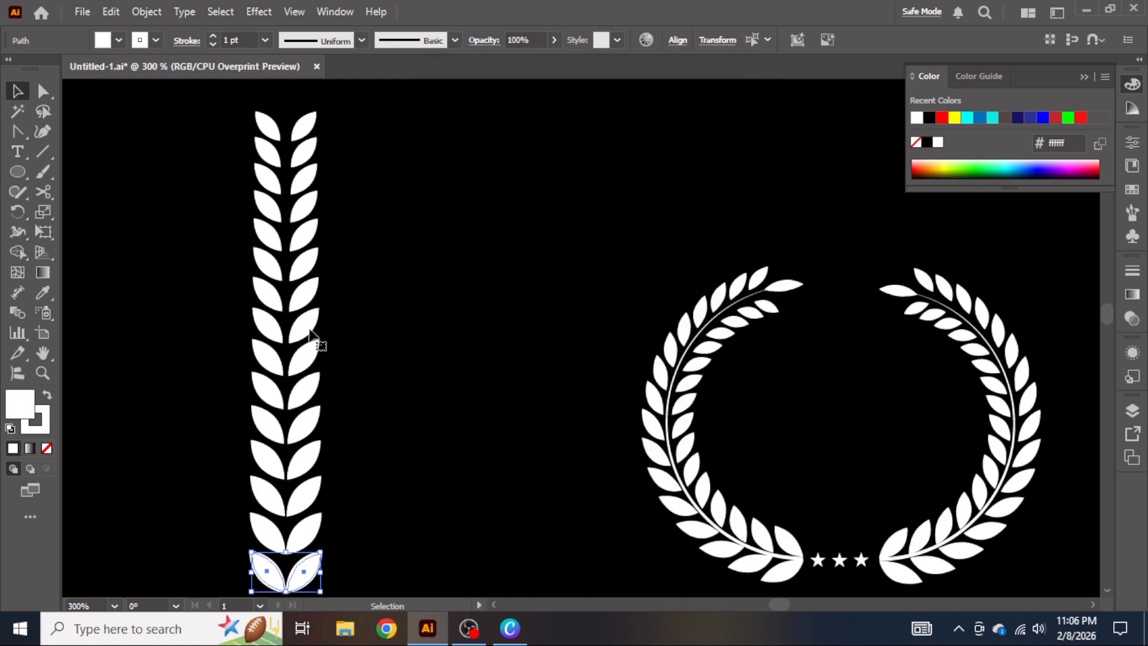
{"action": "scroll", "coordinate": [316, 344], "scroll_direction": "down", "scroll_amount": 4}
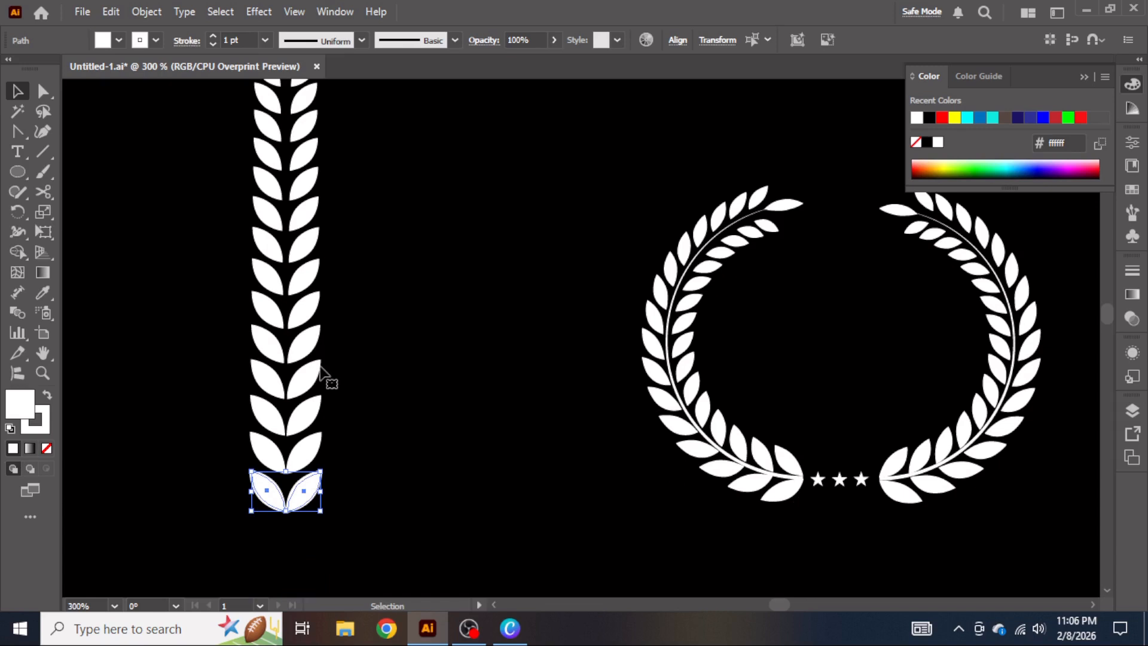
{"action": "key", "text": "alt"}
{"action": "scroll", "coordinate": [323, 372], "scroll_direction": "down", "scroll_amount": 1}
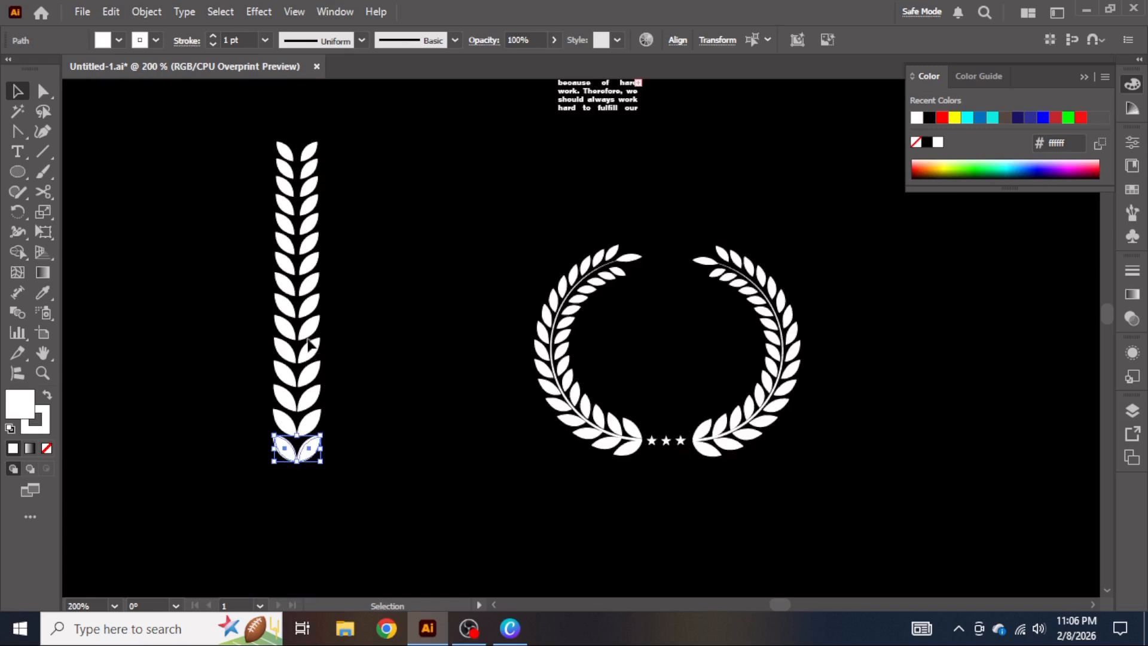
{"action": "left_click_drag", "start_coordinate": [262, 128], "coordinate": [363, 493]}
{"action": "left_click", "coordinate": [147, 11]}
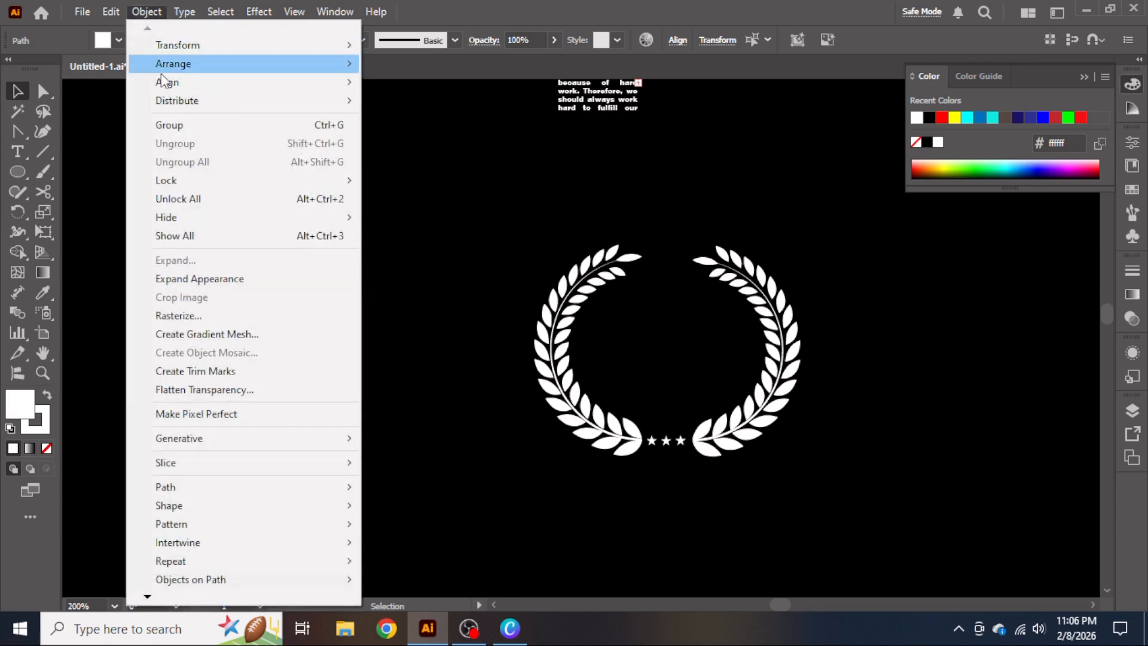
{"action": "left_click", "coordinate": [267, 278]}
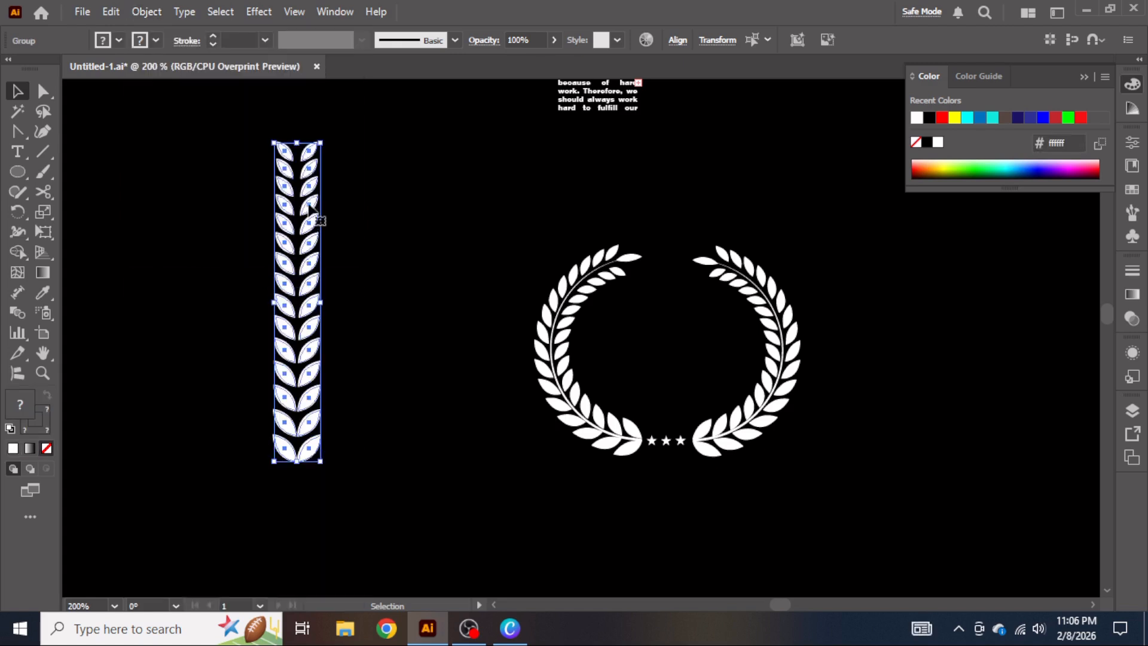
{"action": "left_click_drag", "start_coordinate": [307, 190], "coordinate": [214, 191]}
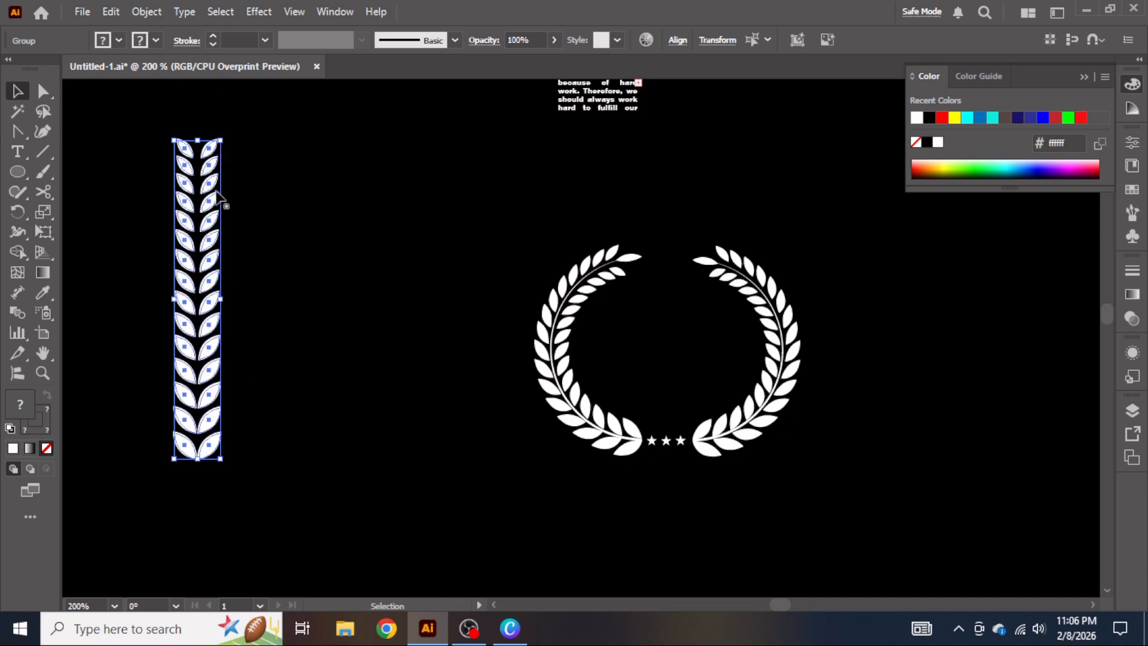
Create an art brush from the expanded leaf branch, with its direction pointing upward from base to tip
{"action": "left_click", "coordinate": [1082, 77]}
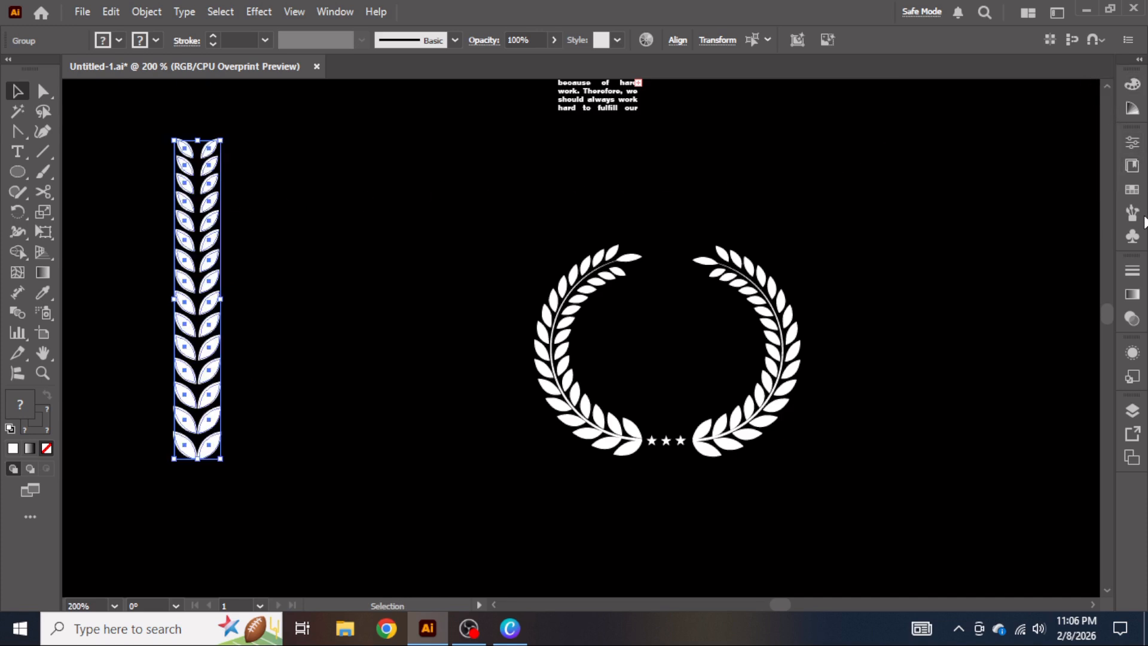
{"action": "left_click", "coordinate": [1132, 213]}
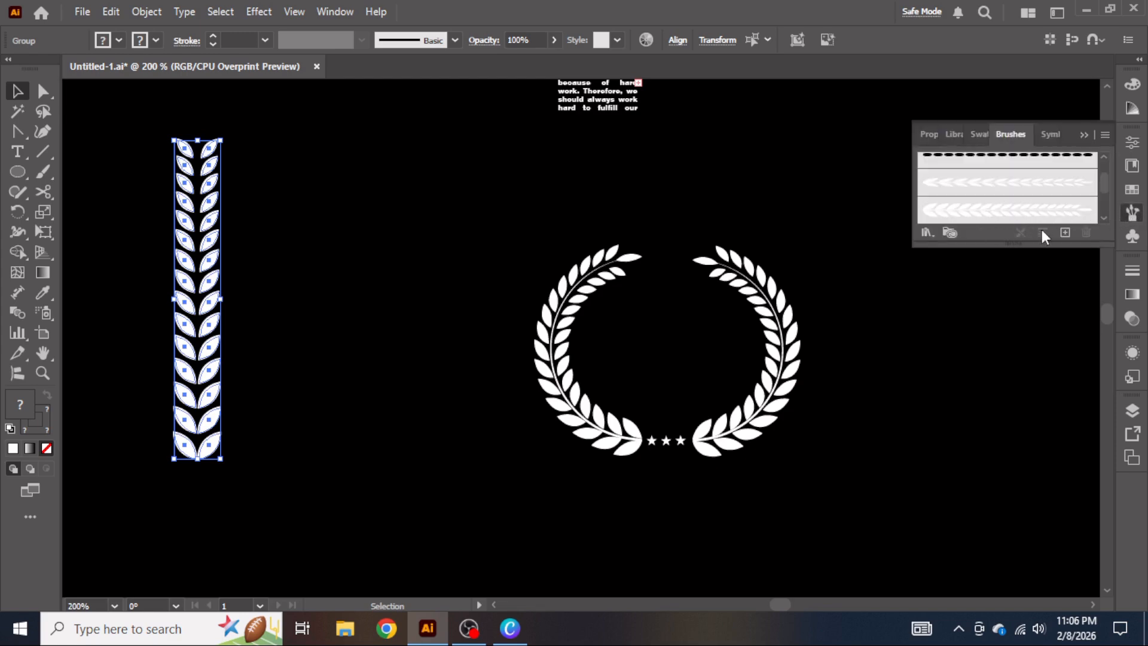
{"action": "left_click", "coordinate": [1065, 232]}
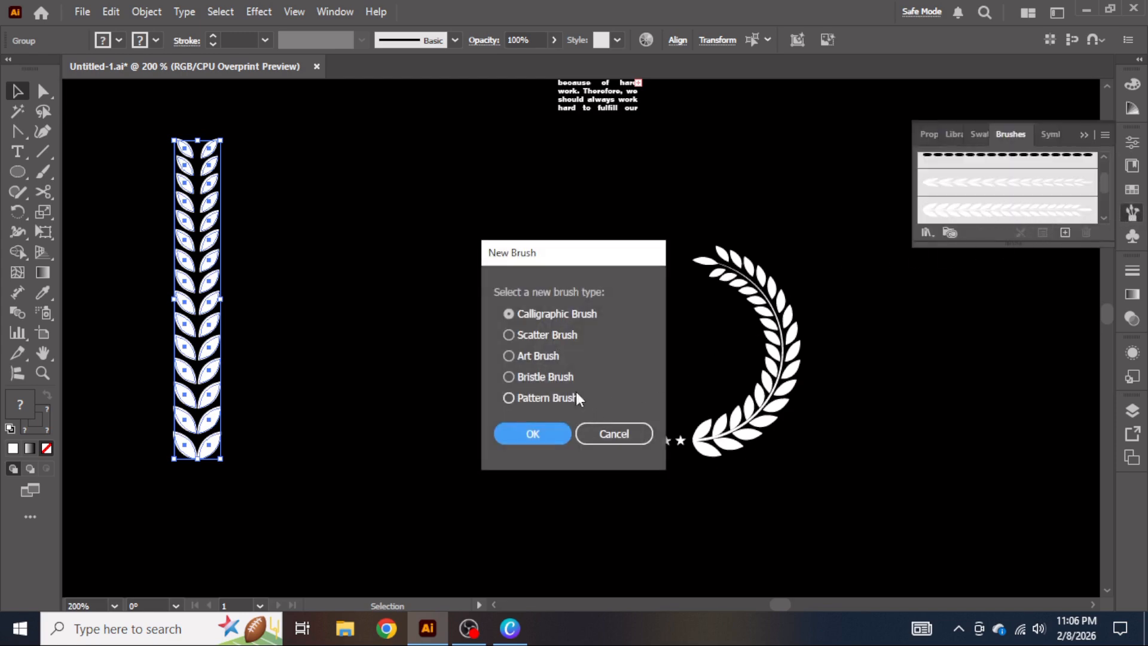
{"action": "left_click", "coordinate": [509, 354]}
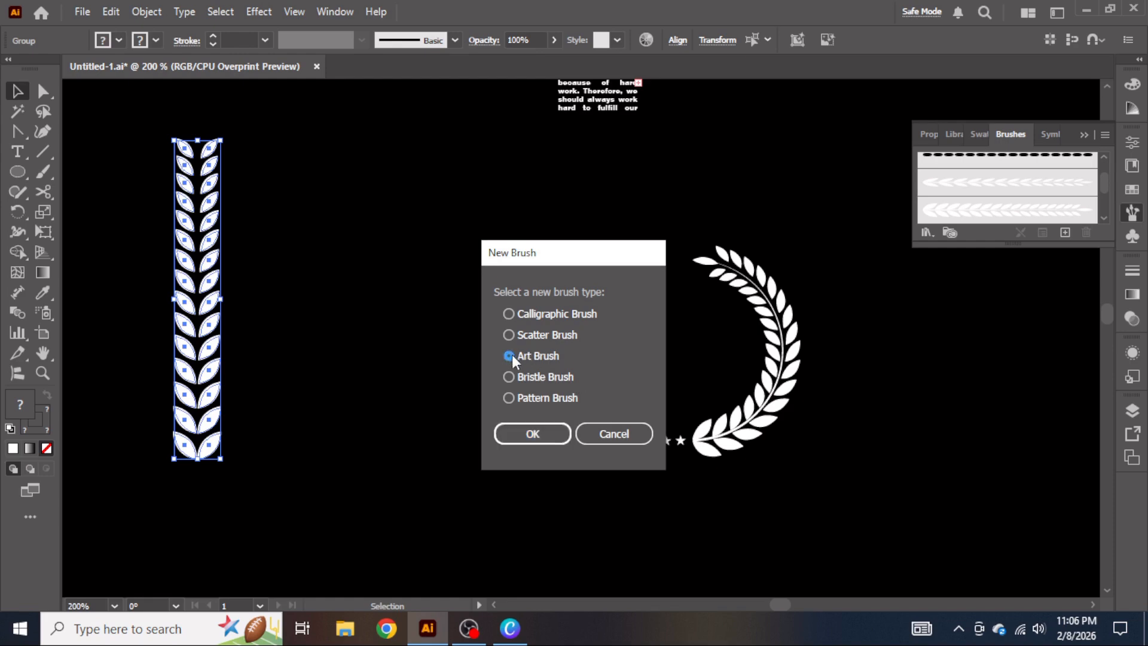
{"action": "left_click", "coordinate": [547, 431]}
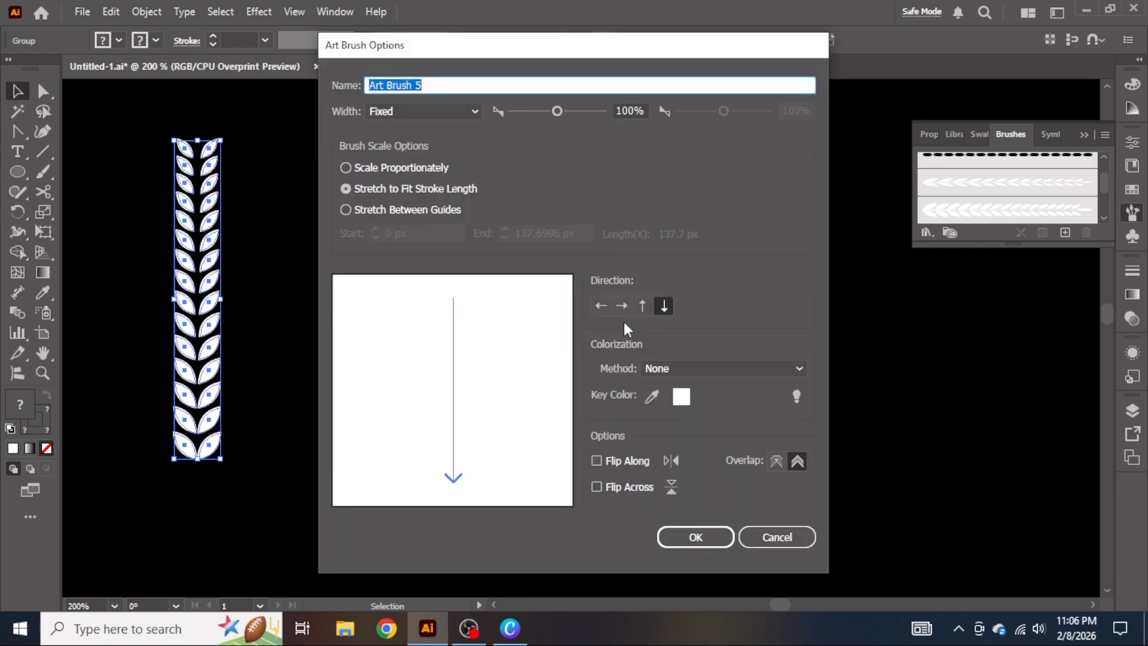
{"action": "left_click", "coordinate": [641, 308]}
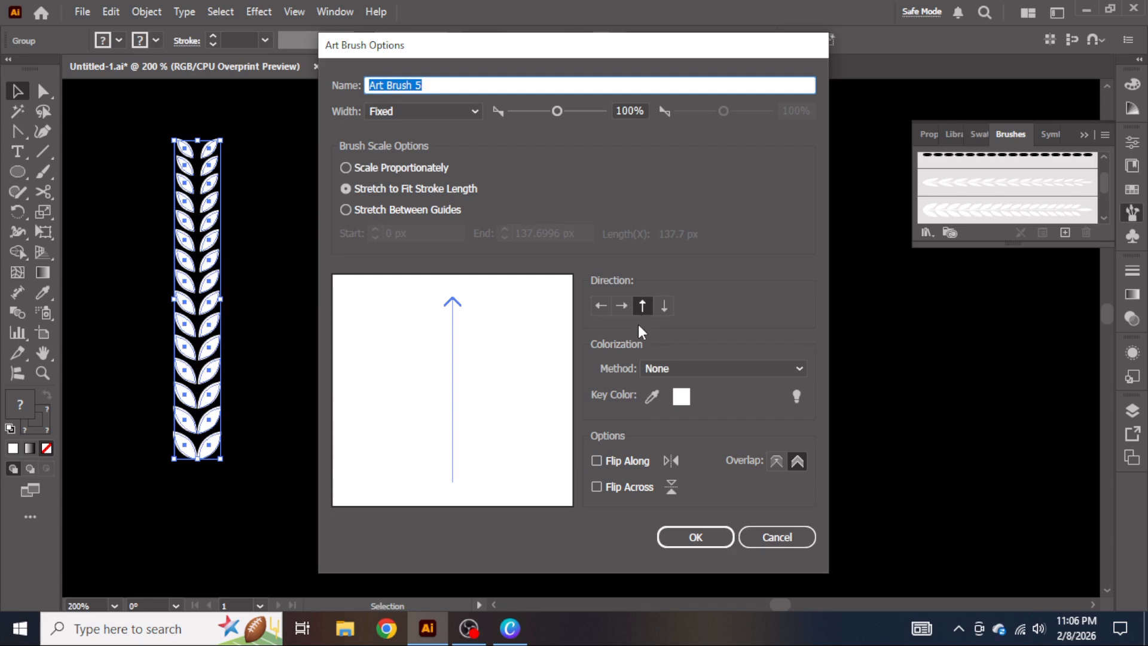
{"action": "left_click", "coordinate": [690, 533]}
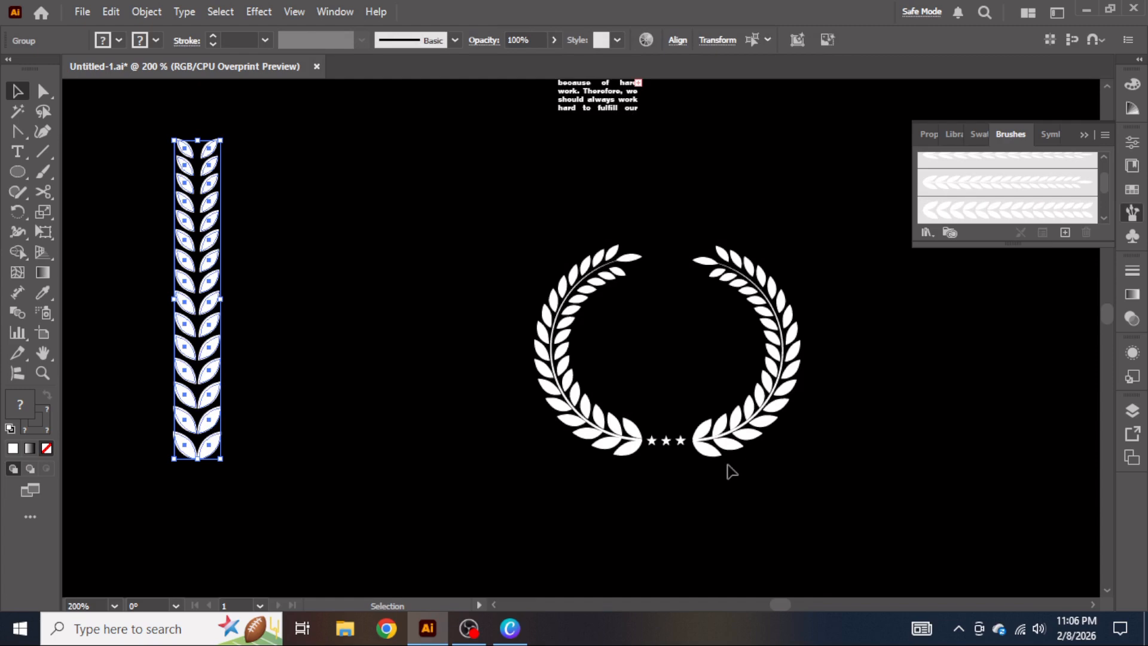
Check the options of the new leaf art brush without changing them
{"action": "left_click", "coordinate": [961, 213]}
{"action": "double_click", "coordinate": [961, 212]}
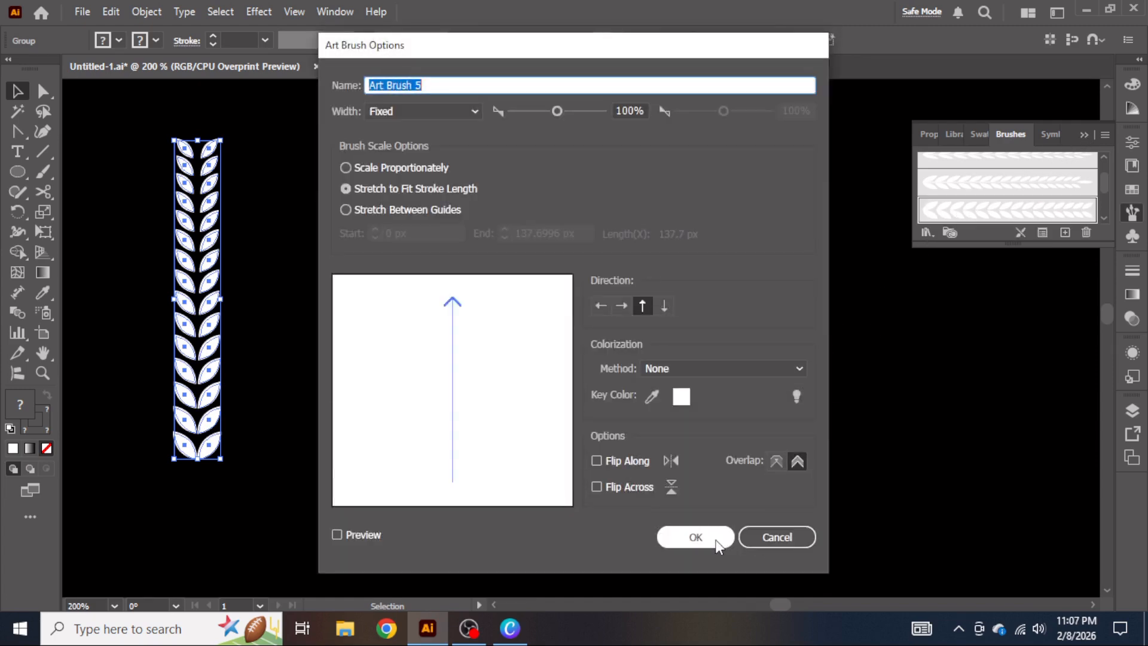
{"action": "left_click", "coordinate": [757, 537]}
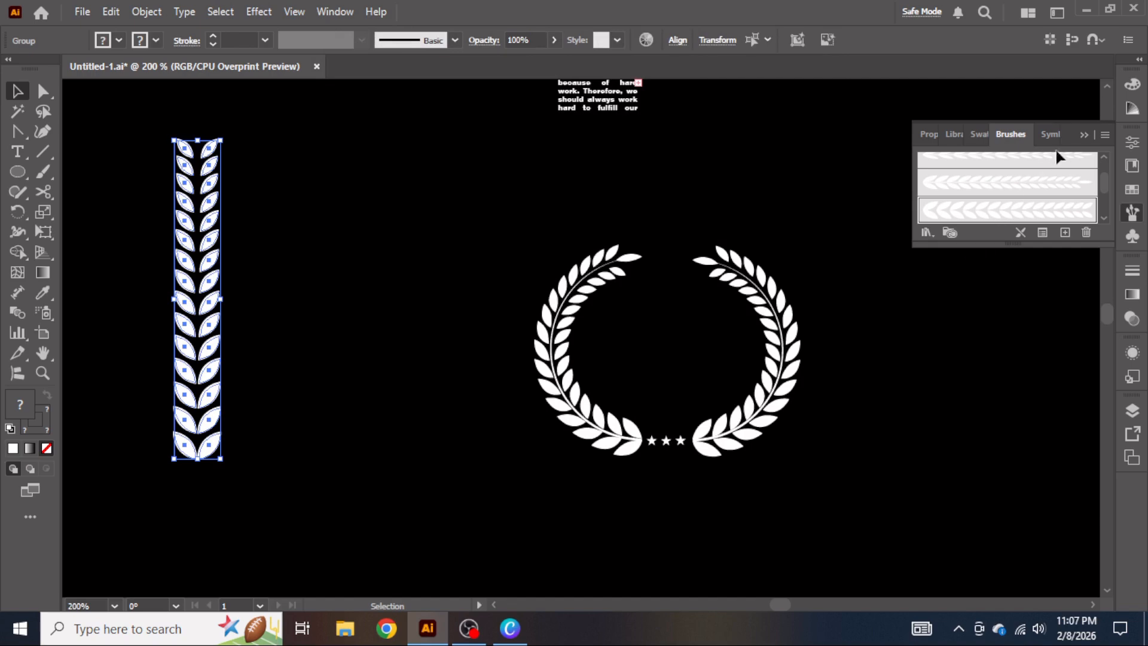
Delete the expanded leaf branch artwork and draw a large circle in its place with no fill and a white 1 pt stroke
{"action": "left_click", "coordinate": [1082, 135]}
{"action": "key", "text": "Delete"}
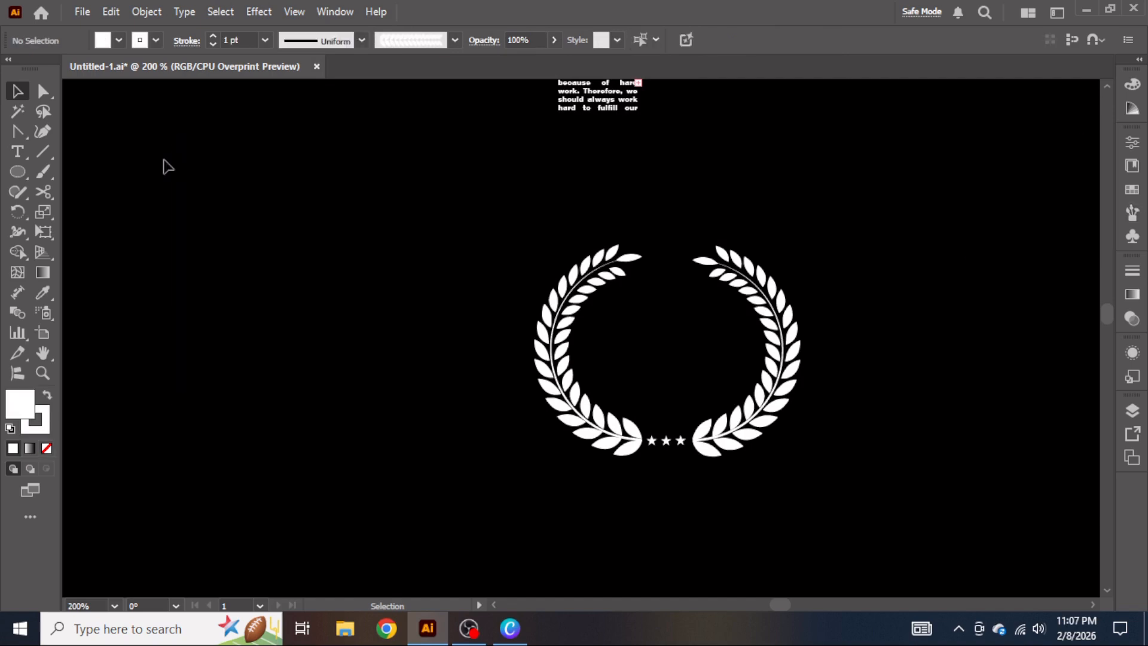
{"action": "left_click", "coordinate": [23, 171]}
{"action": "left_click_drag", "start_coordinate": [280, 338], "coordinate": [390, 467]}
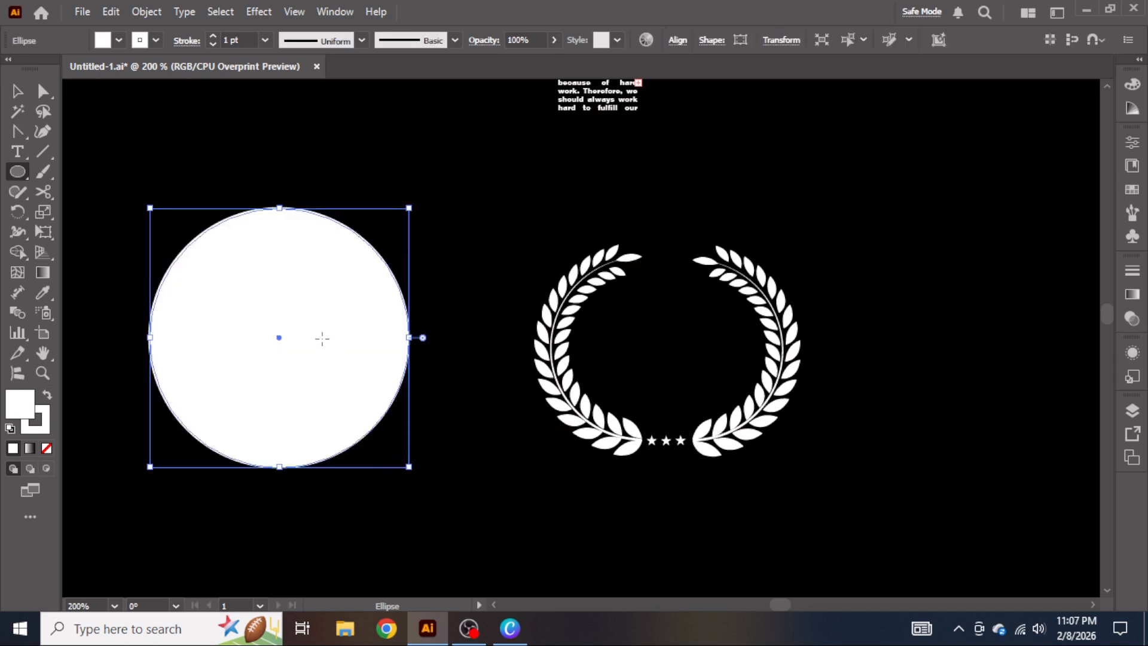
{"action": "left_click", "coordinate": [119, 41]}
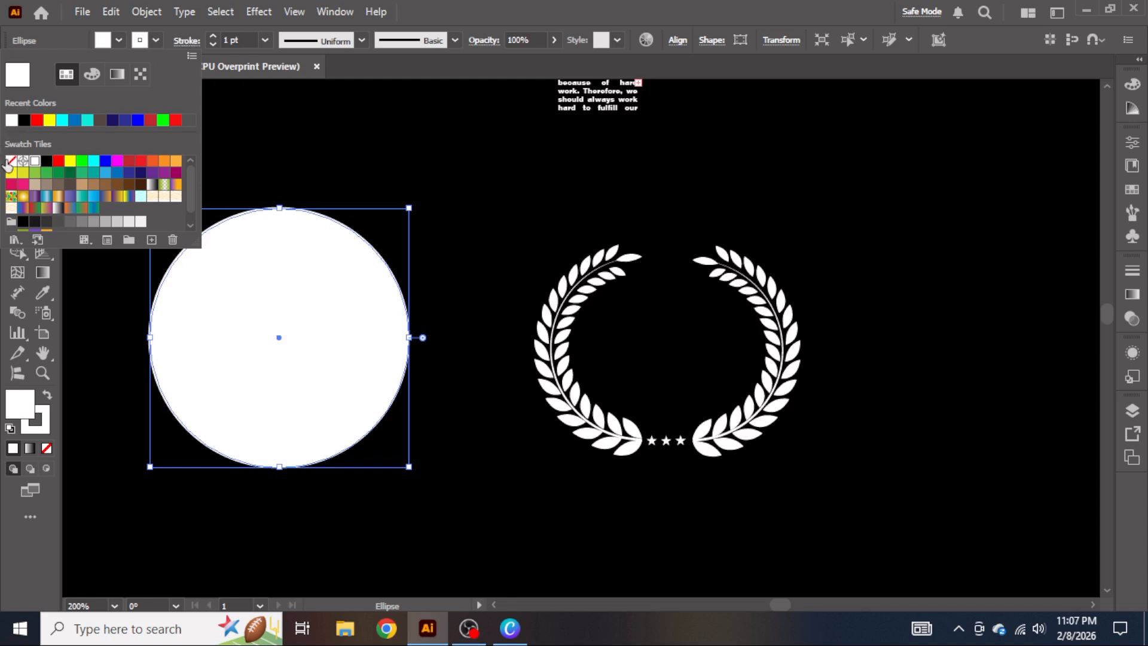
{"action": "left_click", "coordinate": [10, 160]}
{"action": "left_click", "coordinate": [118, 41]}
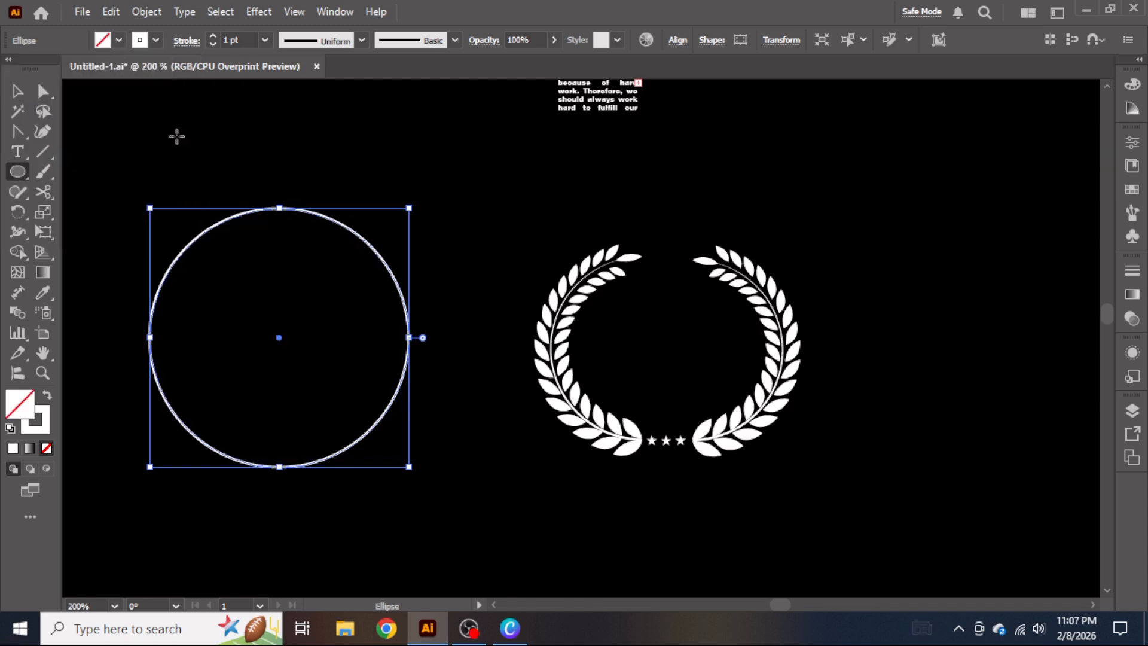
Cut the circle at its top and bottom anchor points with the Scissors tool and delete its right half
{"action": "left_click", "coordinate": [50, 190]}
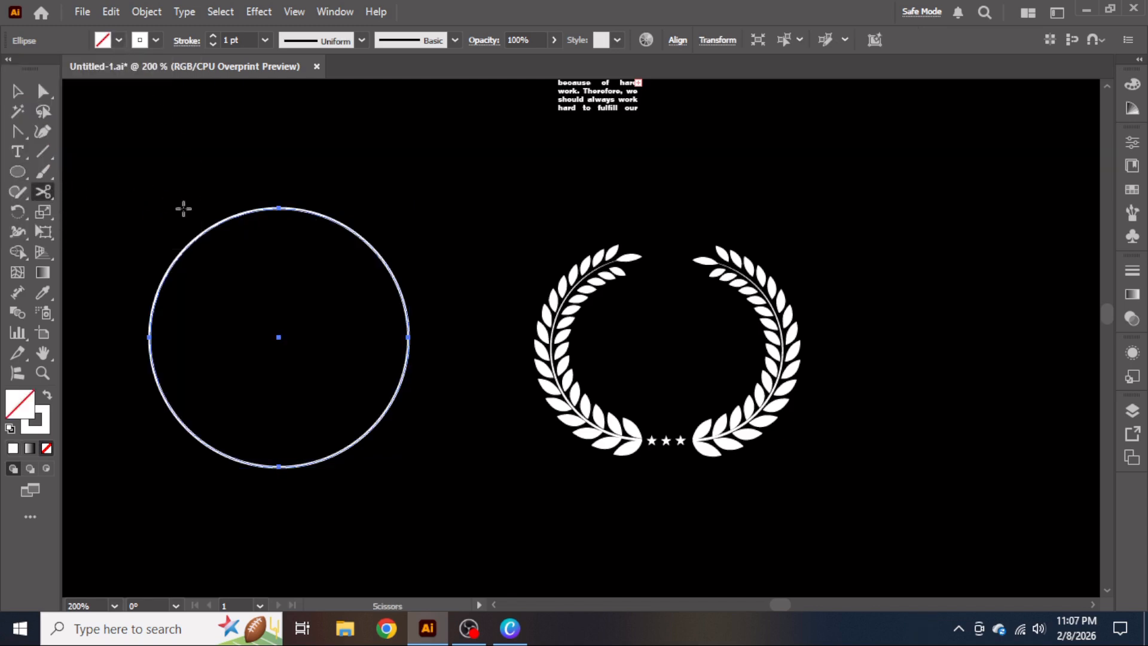
{"action": "left_click", "coordinate": [278, 208]}
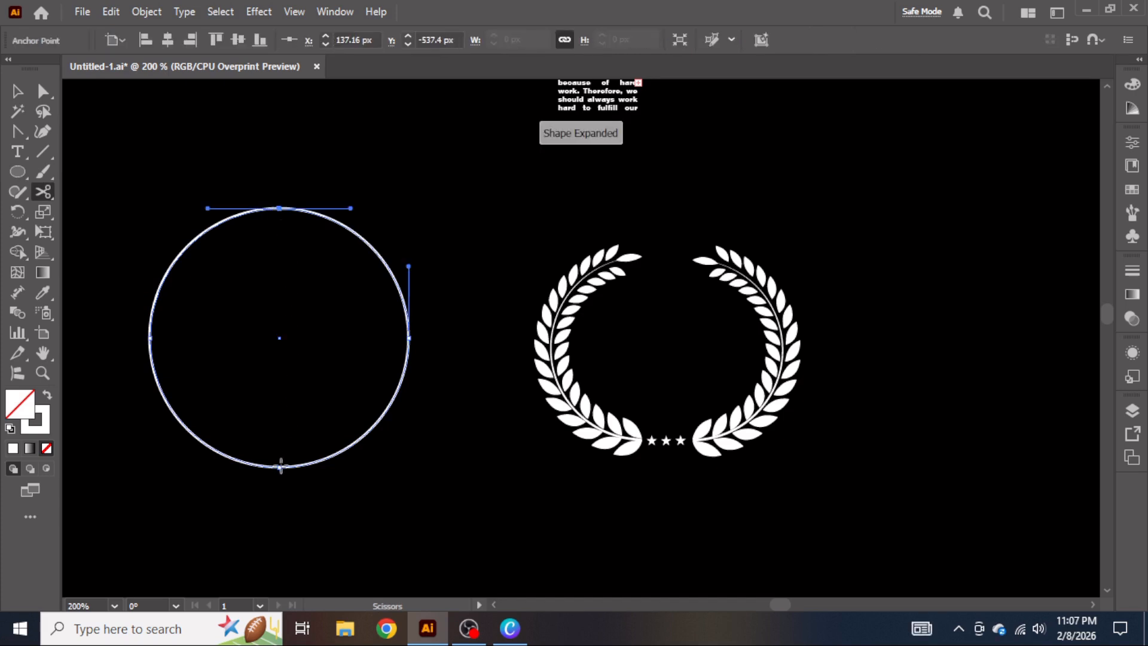
{"action": "left_click", "coordinate": [280, 466]}
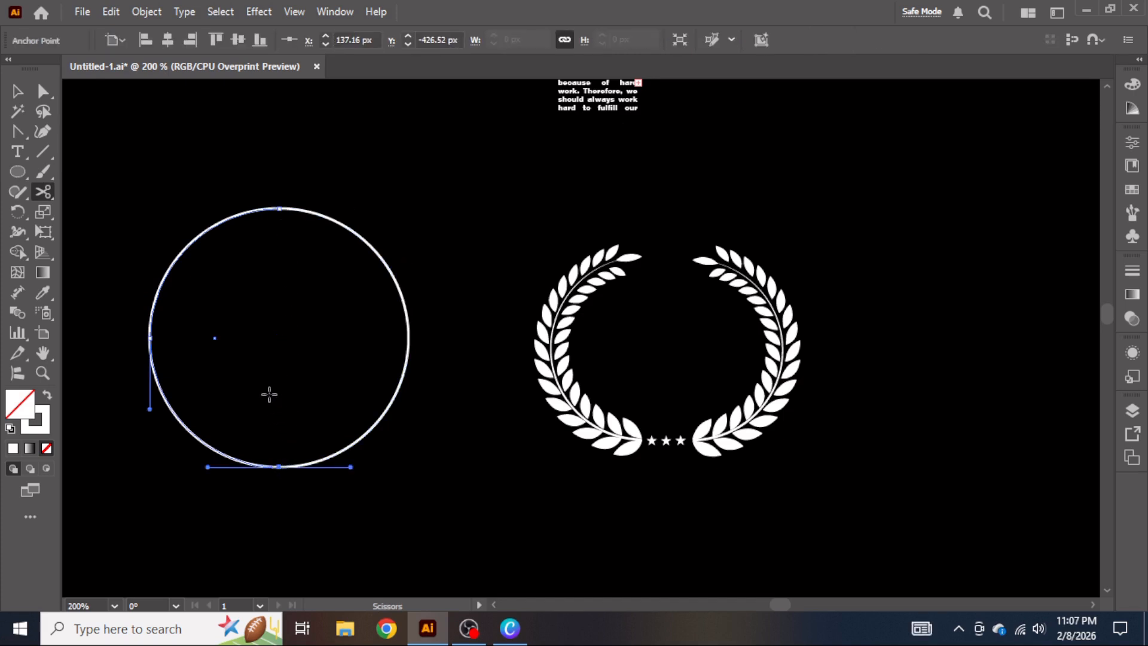
{"action": "key", "text": "v"}
{"action": "left_click_drag", "start_coordinate": [441, 338], "coordinate": [389, 376]}
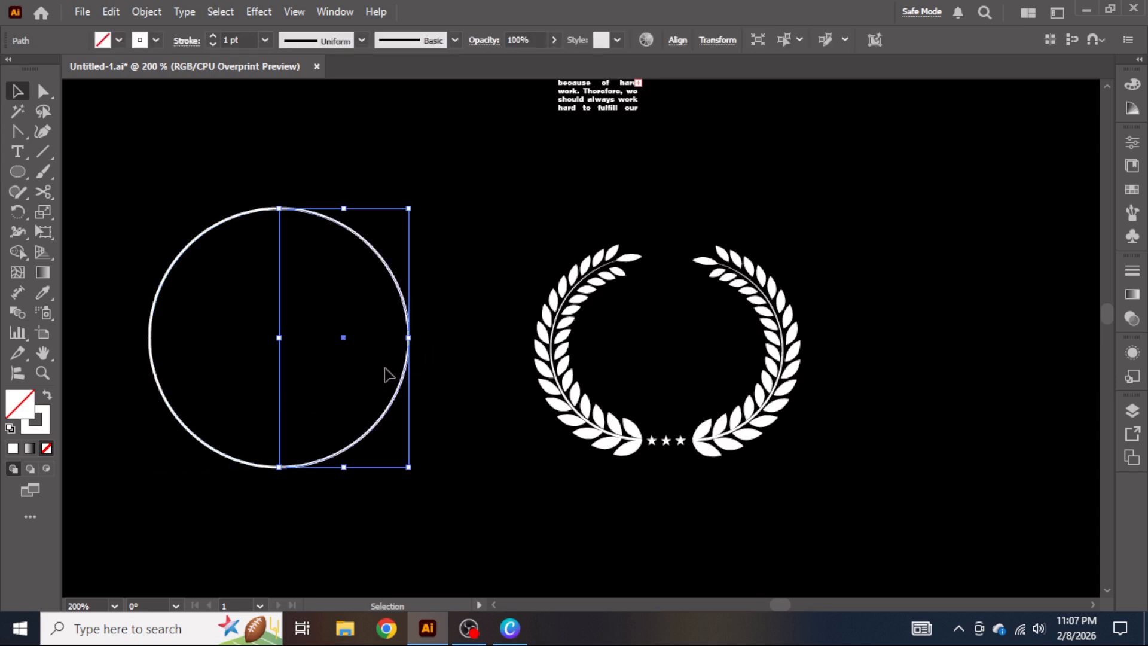
{"action": "key", "text": "Delete"}
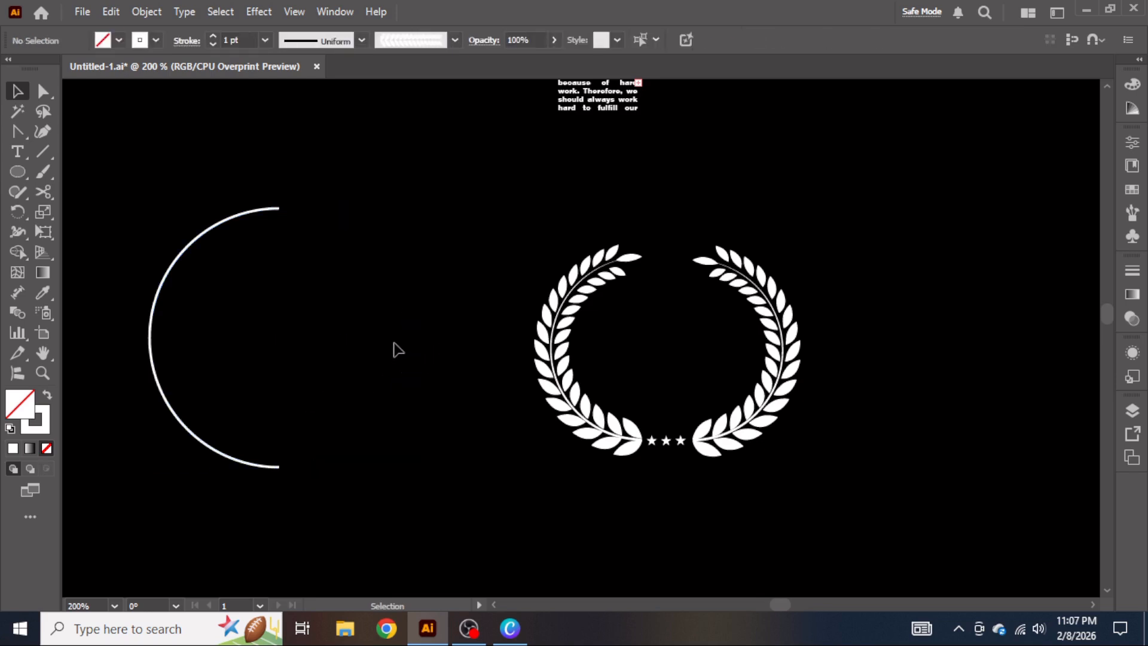
Apply the new leaf art brush to the remaining left semicircle and deselect it
{"action": "left_click_drag", "start_coordinate": [177, 207], "coordinate": [260, 327]}
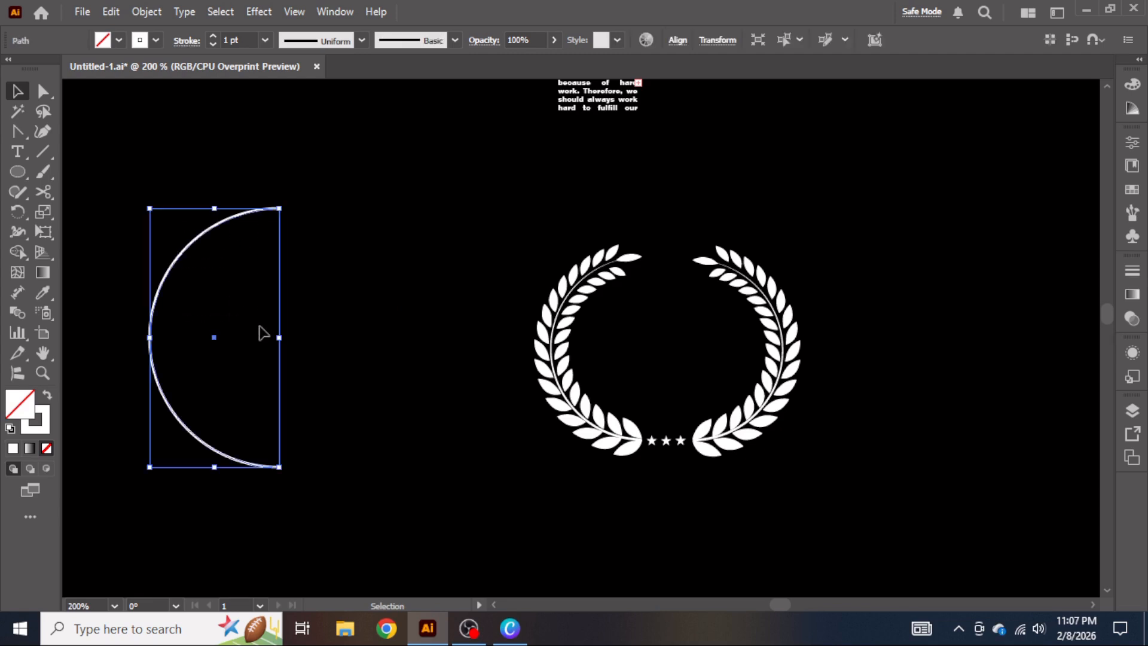
{"action": "scroll", "coordinate": [268, 329], "scroll_direction": "down", "scroll_amount": 1}
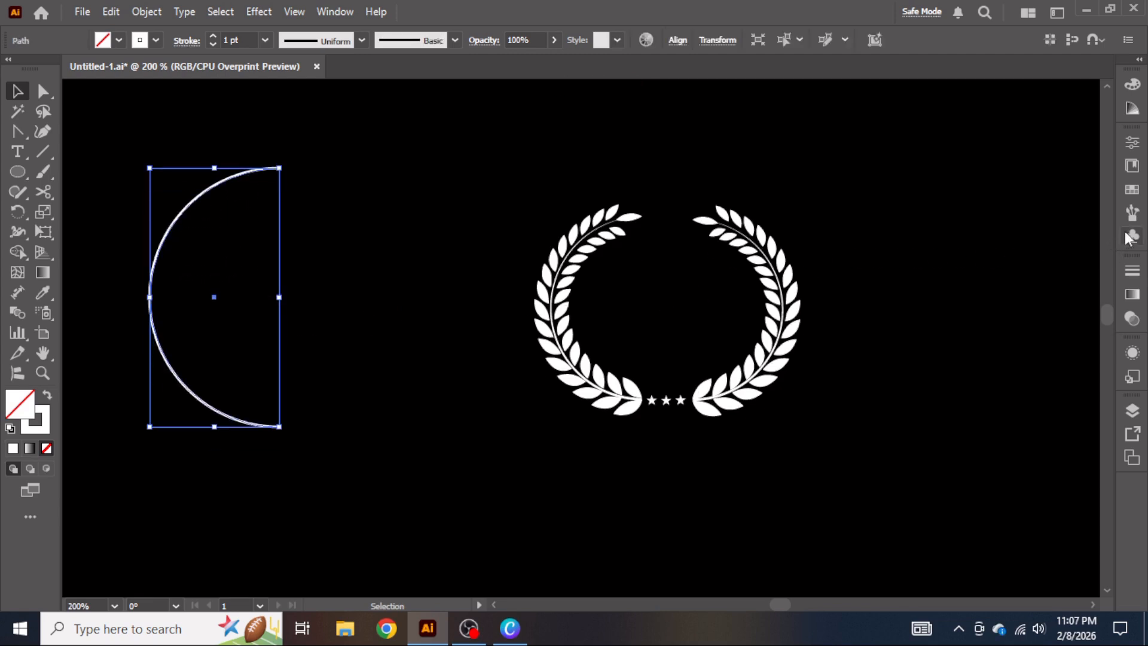
{"action": "left_click", "coordinate": [1132, 212]}
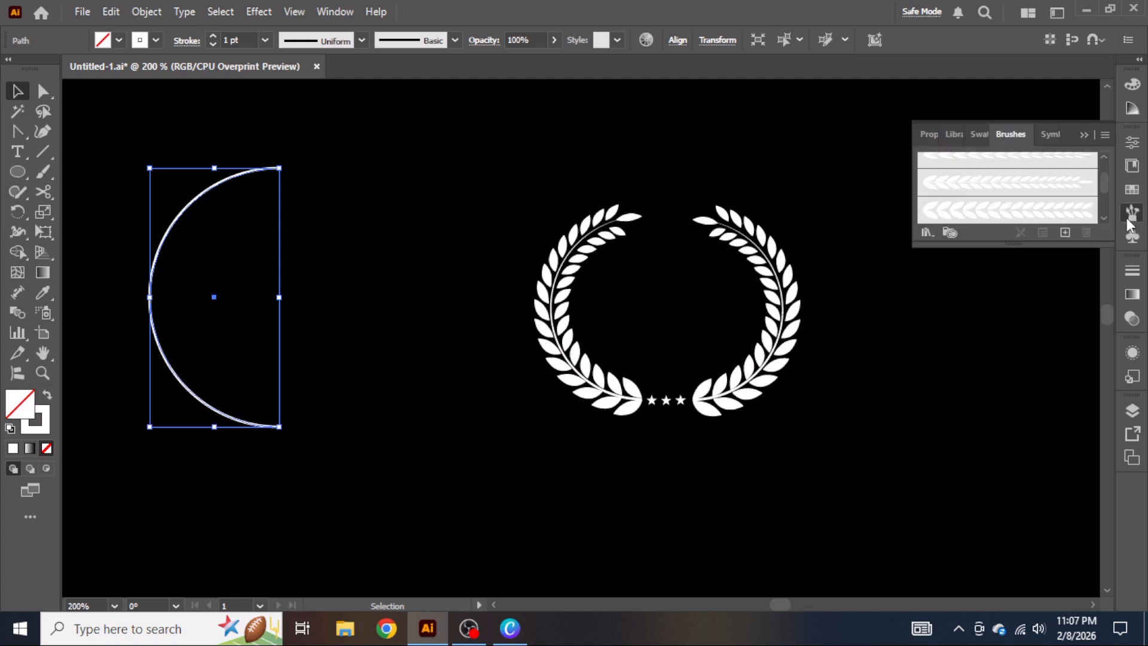
{"action": "left_click", "coordinate": [1052, 210]}
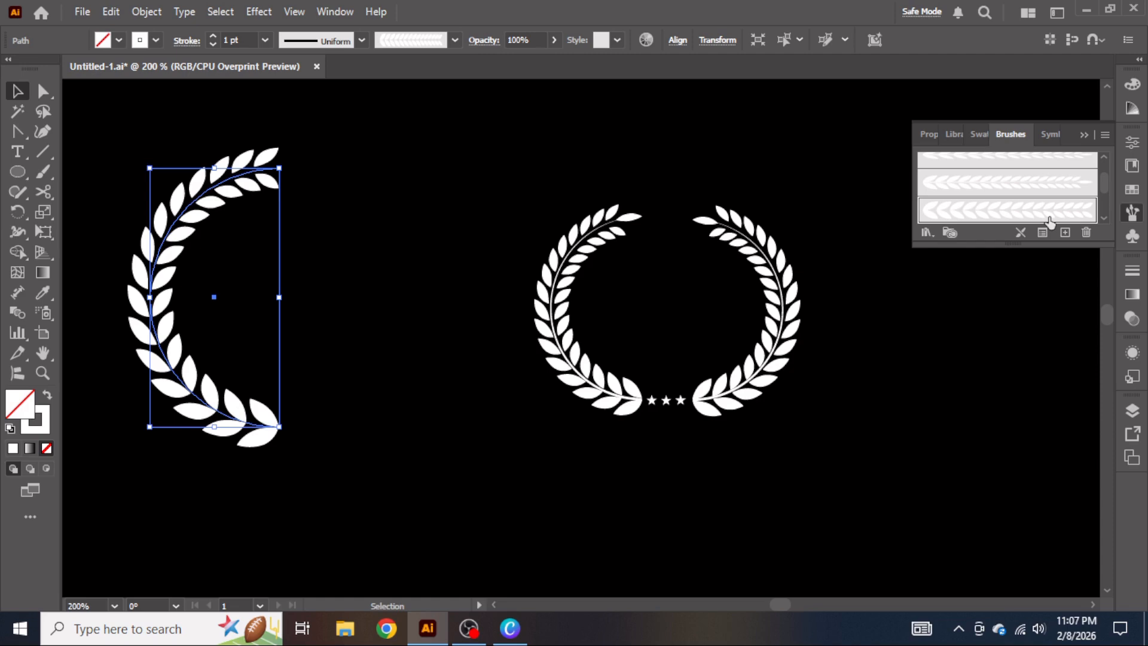
{"action": "left_click", "coordinate": [1085, 140]}
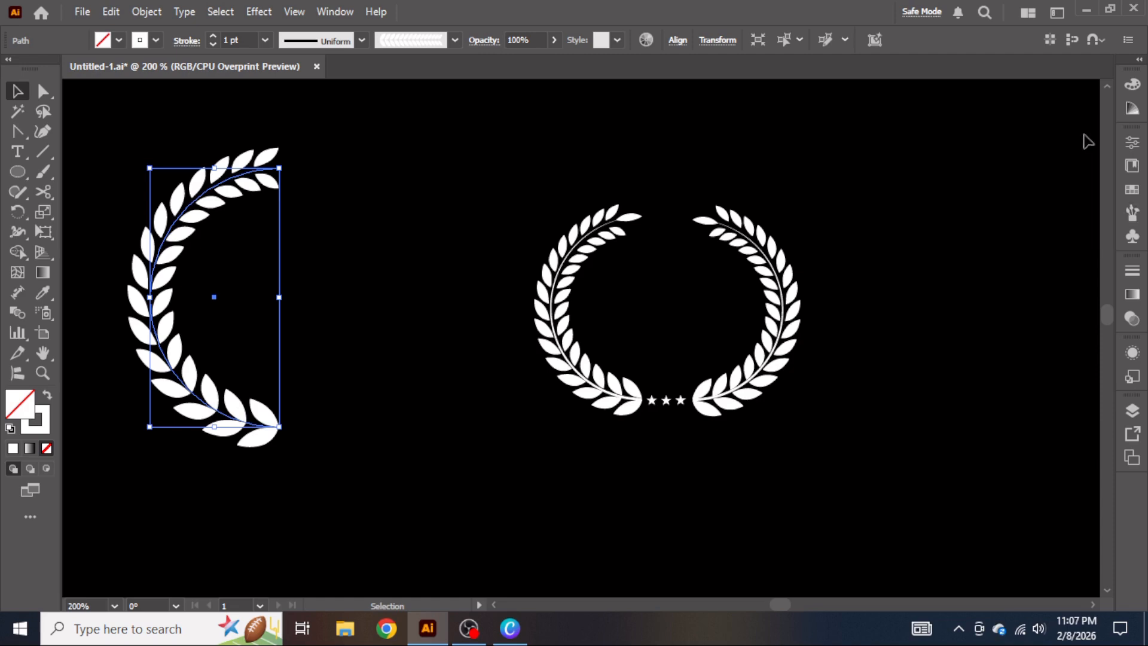
{"action": "left_click", "coordinate": [386, 216]}
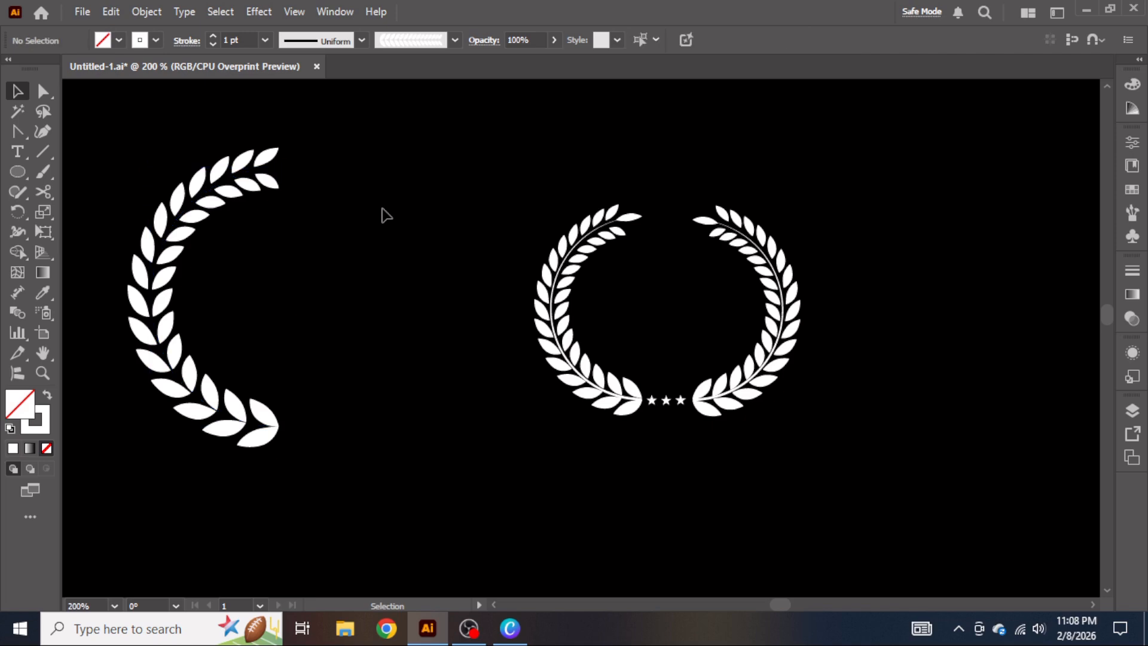
Make a small leaf beside the half wreath from an upright ellipse with pointed top and bottom anchors, default white fill and black stroke
{"action": "left_click", "coordinate": [13, 172]}
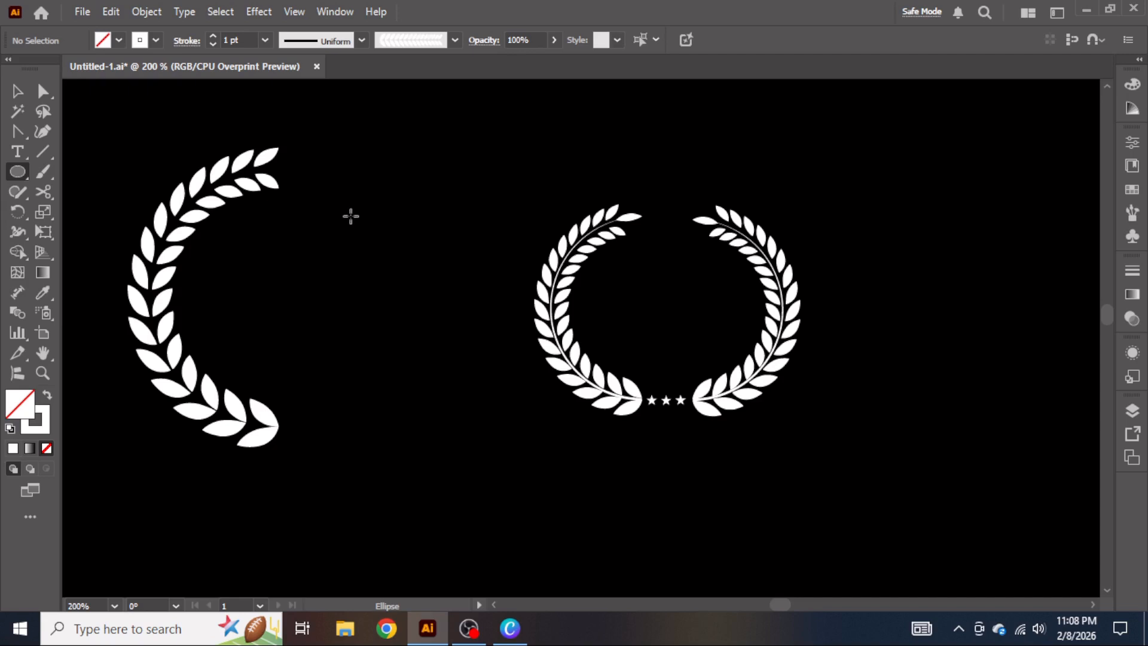
{"action": "left_click_drag", "start_coordinate": [351, 216], "coordinate": [380, 265]}
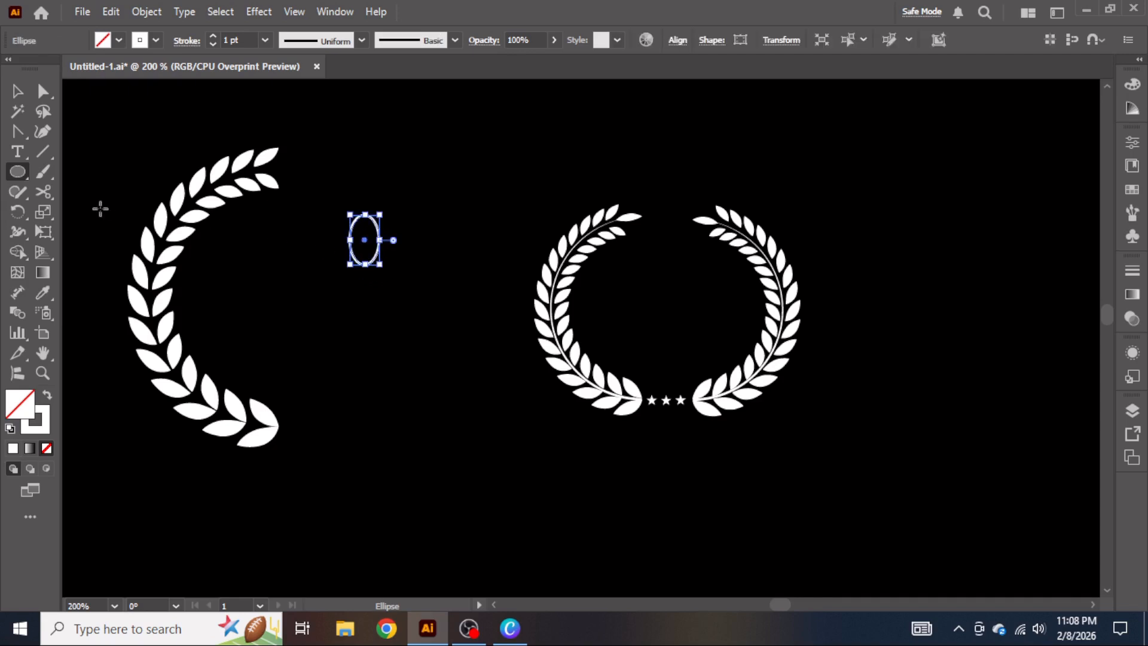
{"action": "left_click", "coordinate": [44, 193]}
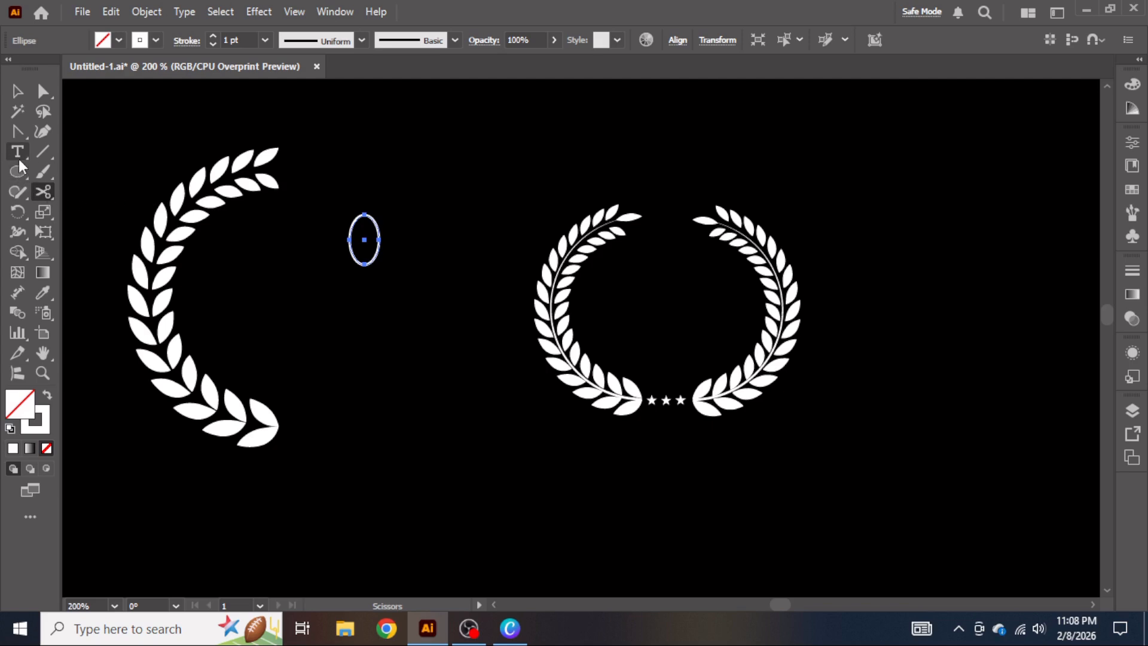
{"action": "left_click", "coordinate": [17, 132]}
{"action": "left_click", "coordinate": [365, 214]}
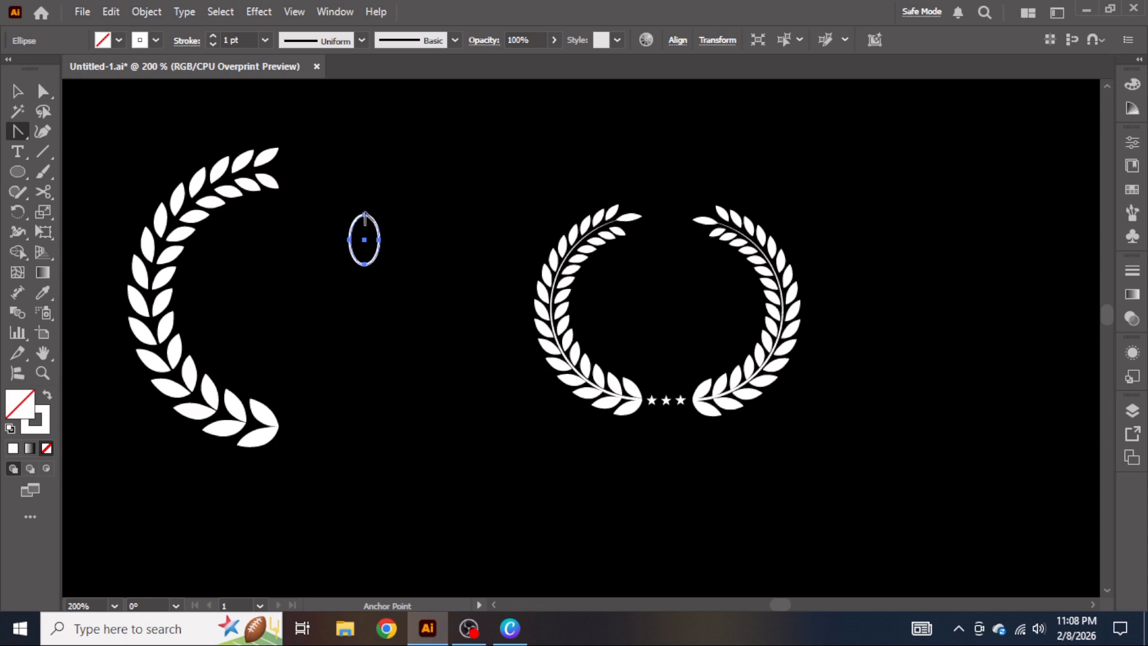
{"action": "left_click", "coordinate": [365, 264]}
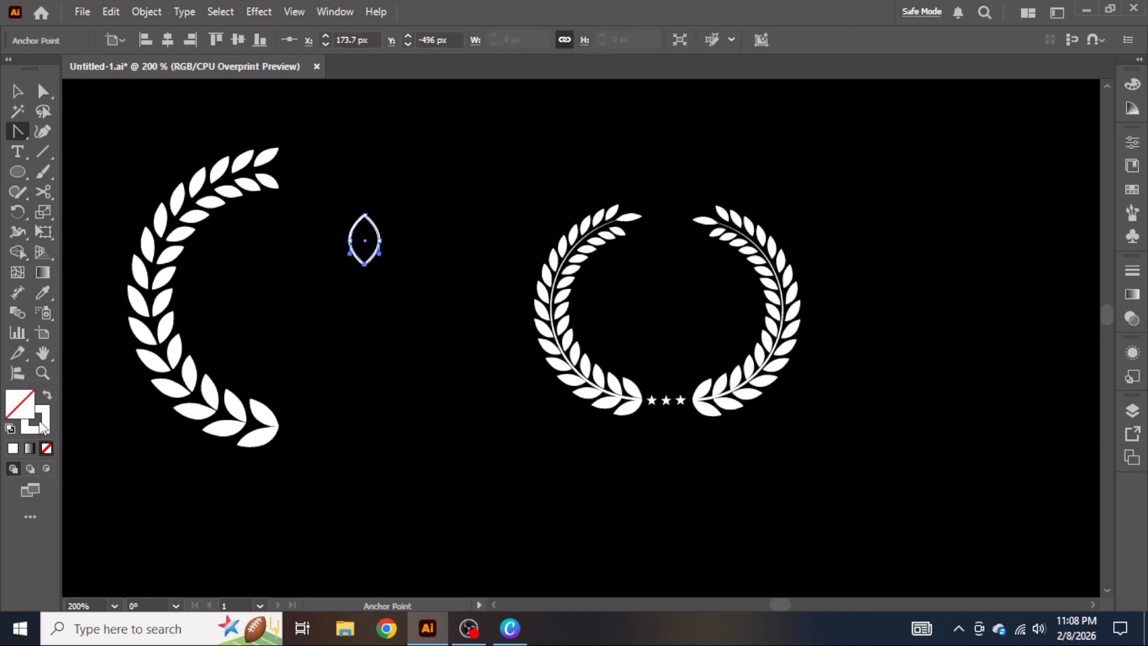
{"action": "left_click", "coordinate": [10, 428]}
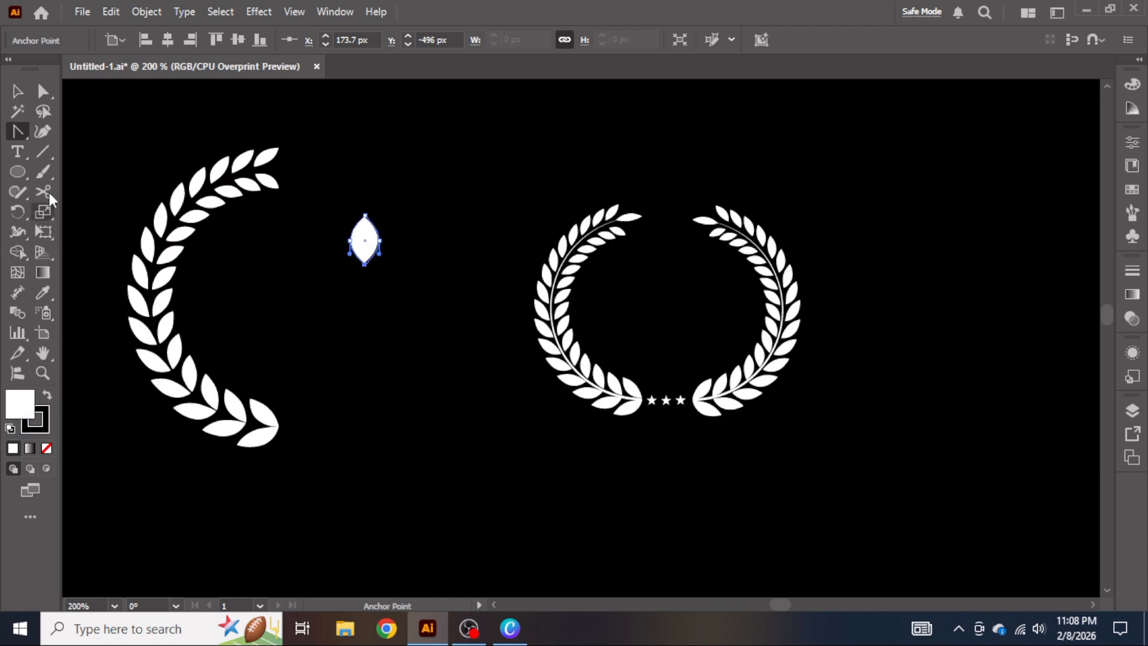
Try the leaf, scaled down and rotated nearly horizontal, at the upper tip of the half wreath and delete it
{"action": "left_click", "coordinate": [17, 91]}
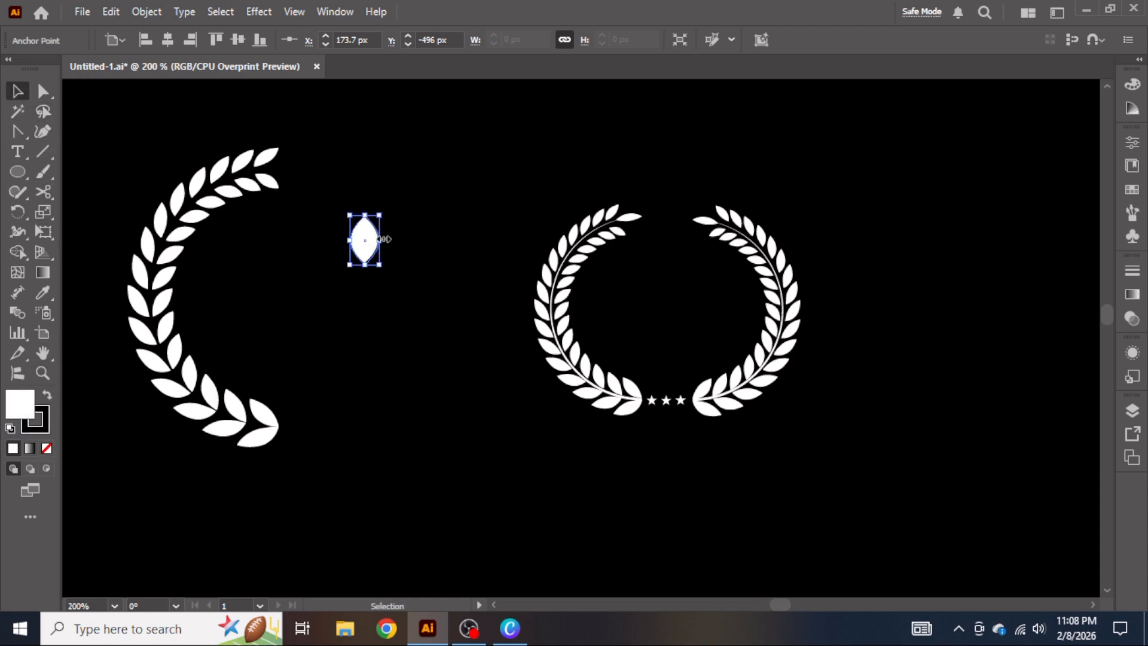
{"action": "left_click_drag", "start_coordinate": [380, 240], "coordinate": [306, 179]}
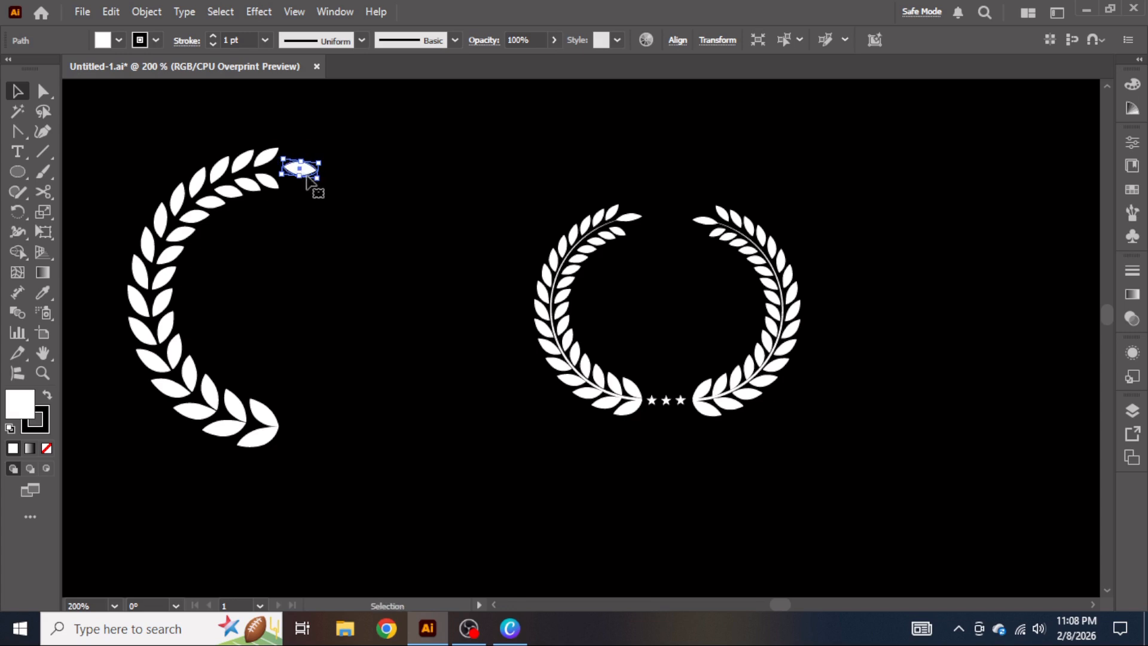
{"action": "key", "text": "Delete"}
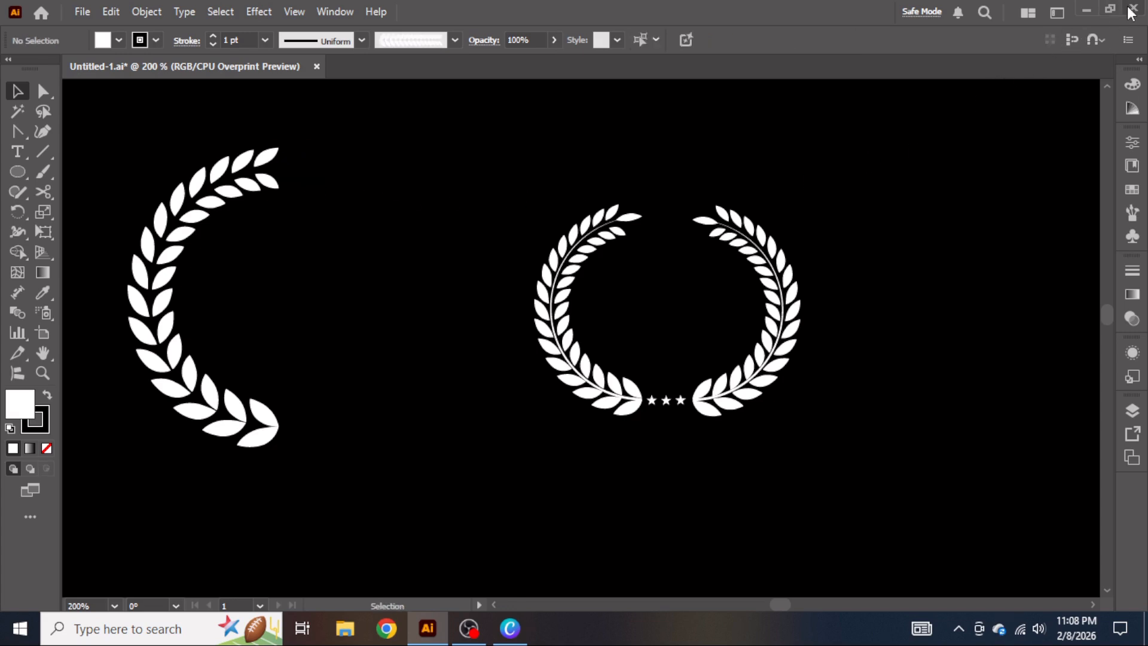
{"action": "left_click", "coordinate": [482, 623]}
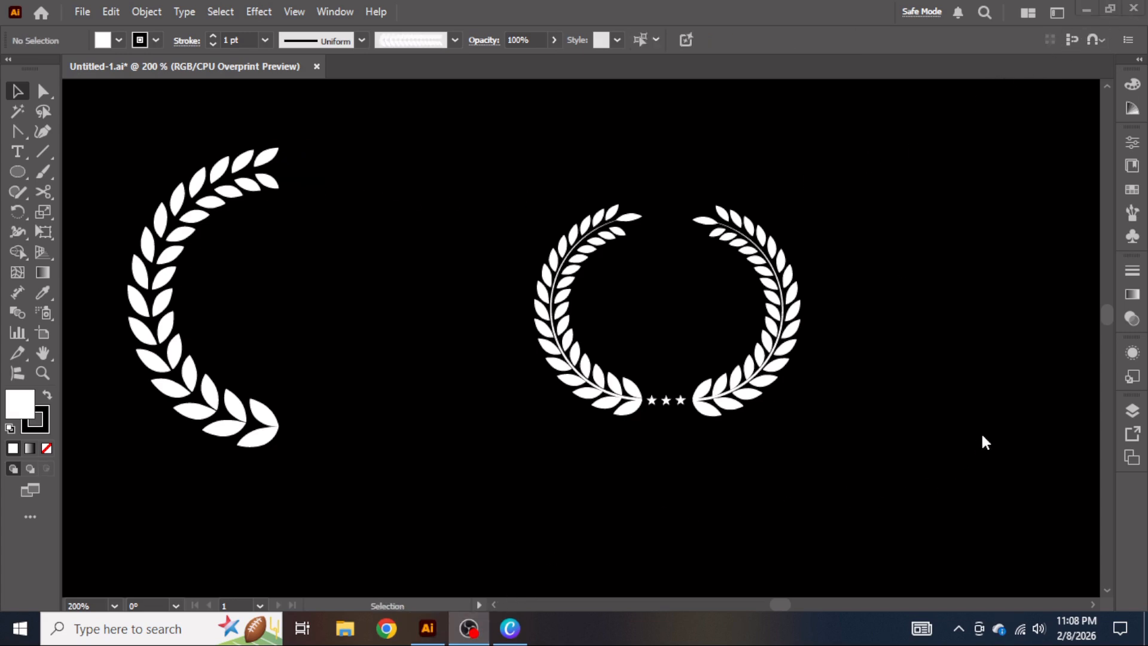